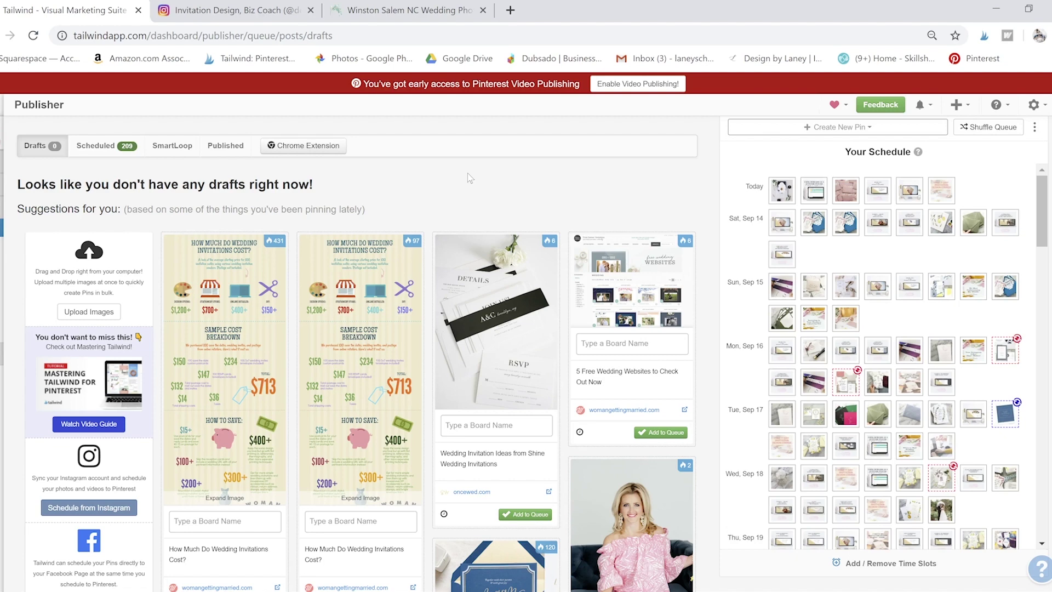
Step: Review Tailwind's Create New Pin options, including Upload Images, then switch to the Instagram tab
mouse_move(3, 228)
mouse_move(944, 514)
click(847, 128)
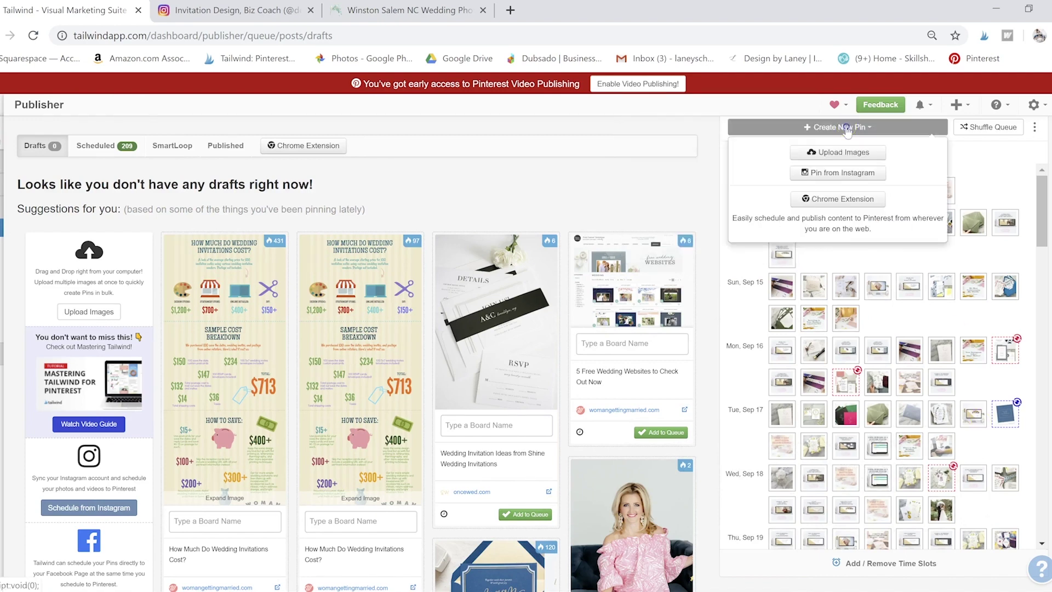
click(839, 154)
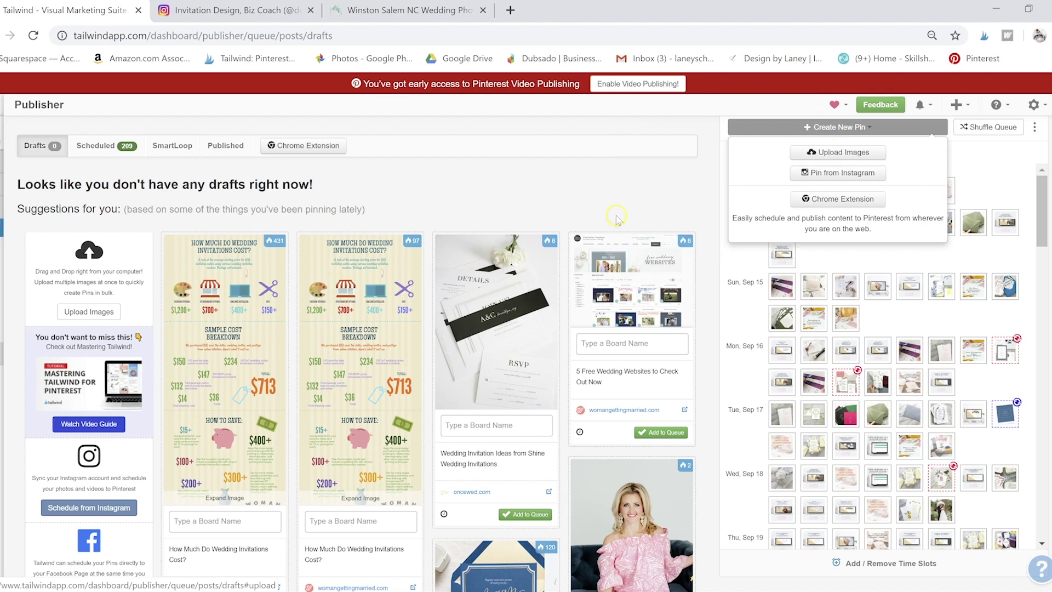
click(515, 183)
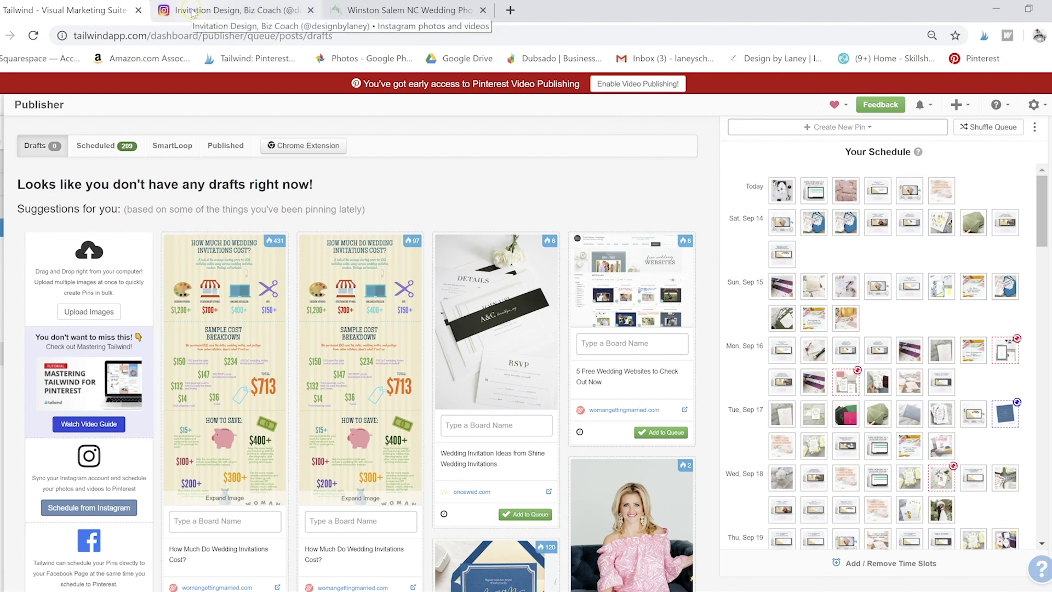
click(193, 13)
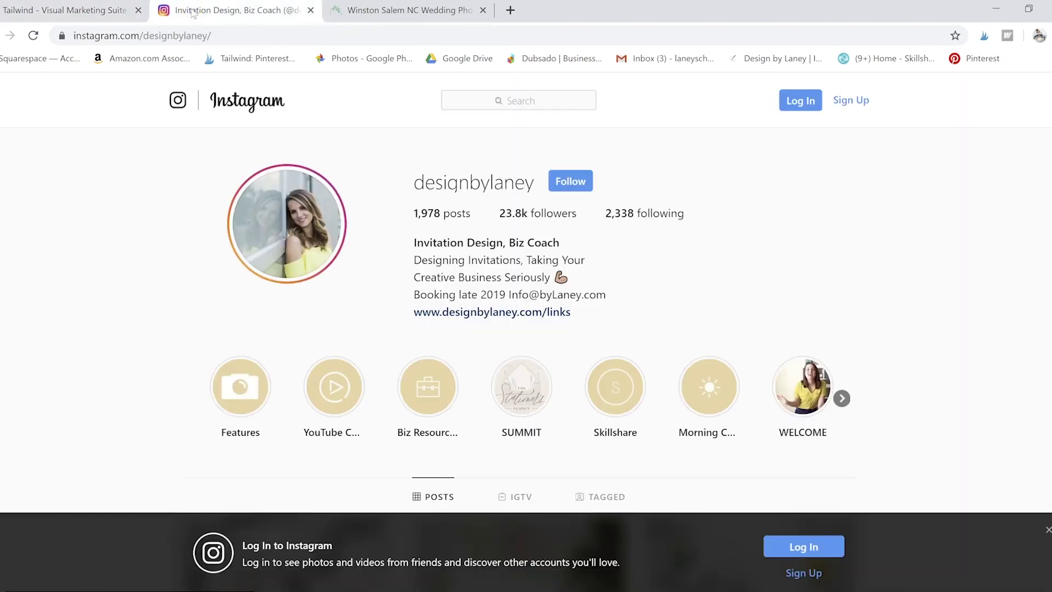
Step: Browse the Instagram profile's posts grid and dismiss the login banner
click(841, 390)
scroll(841, 390, down, 6)
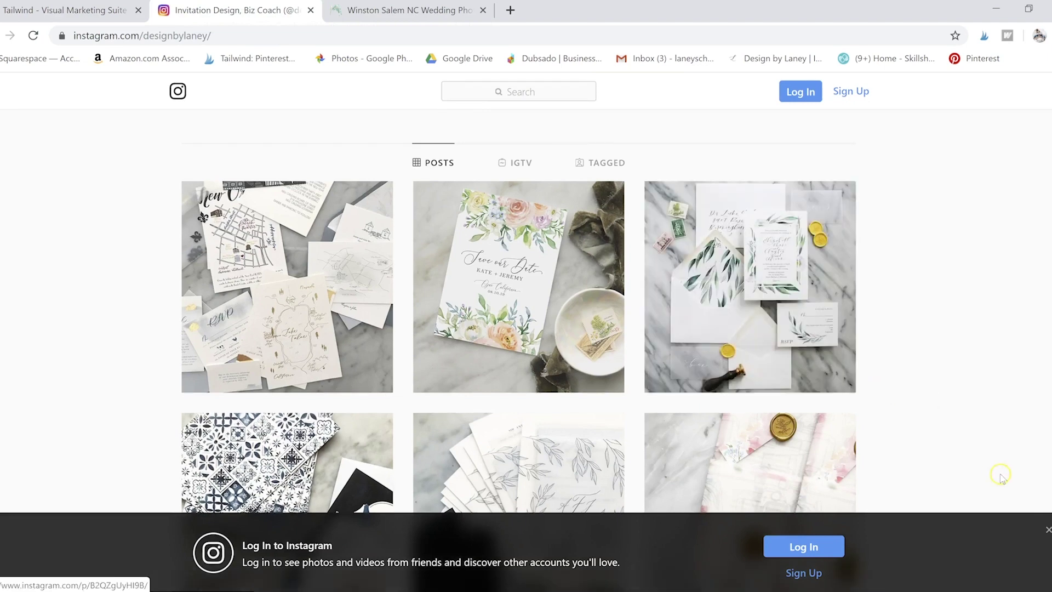
click(1048, 530)
scroll(963, 324, up, 3)
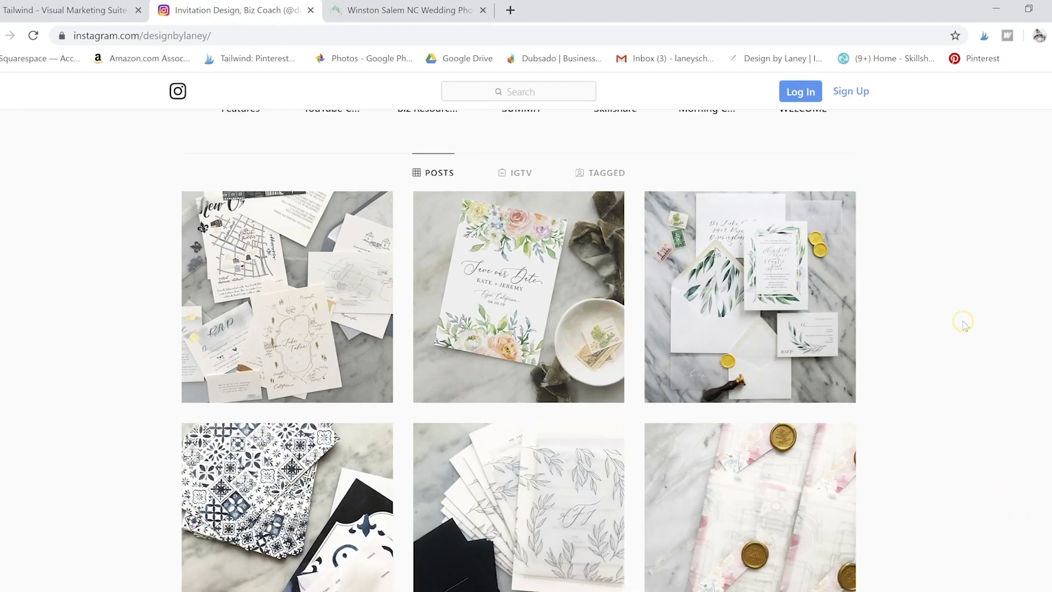
scroll(963, 323, down, 4)
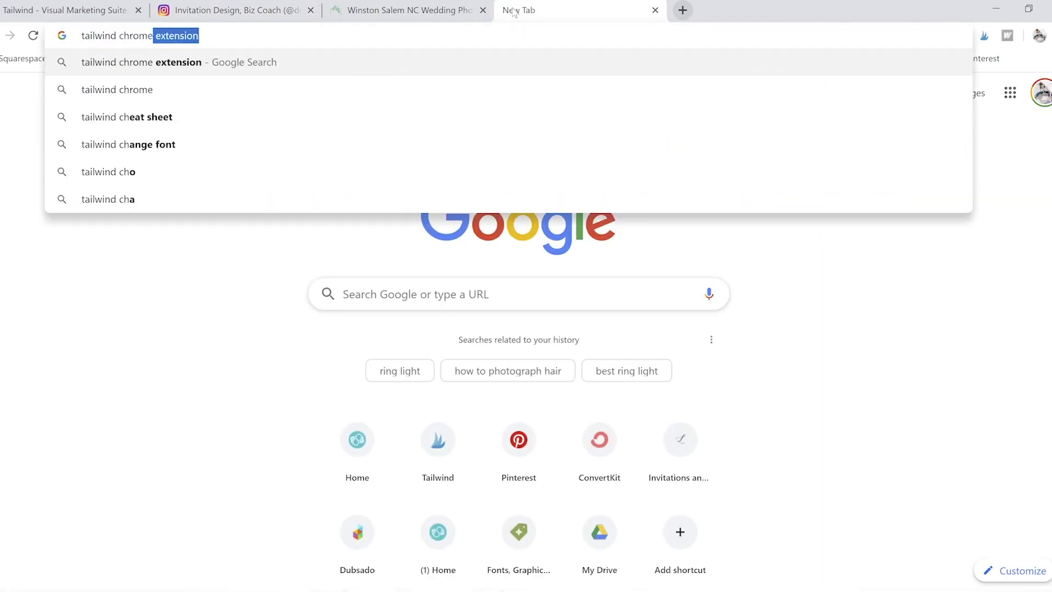
Step: Confirm in the Chrome Web Store that Tailwind Publisher is installed, then close that tab
key(Return)
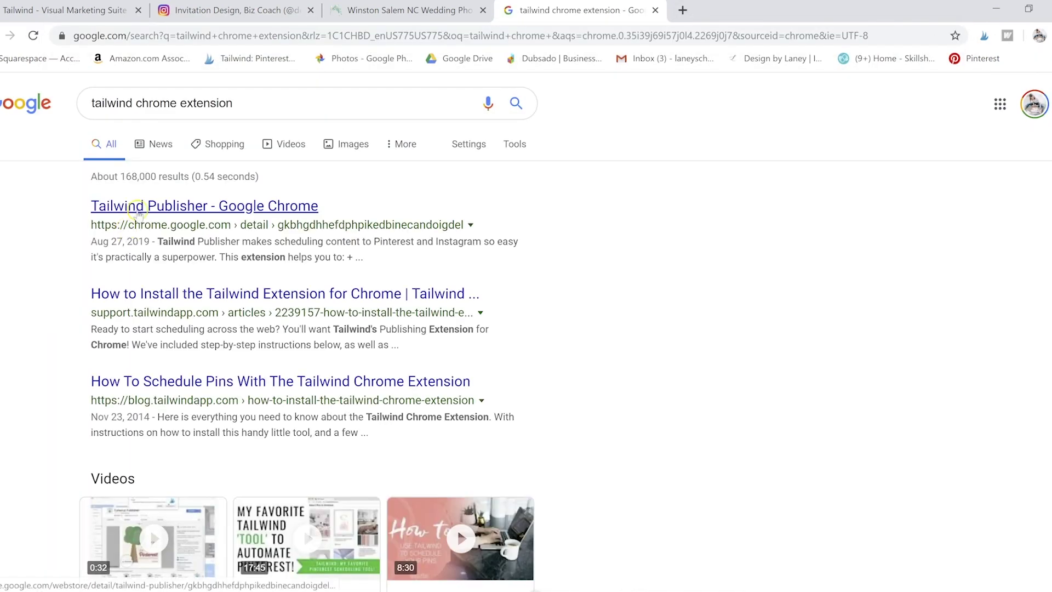
click(139, 213)
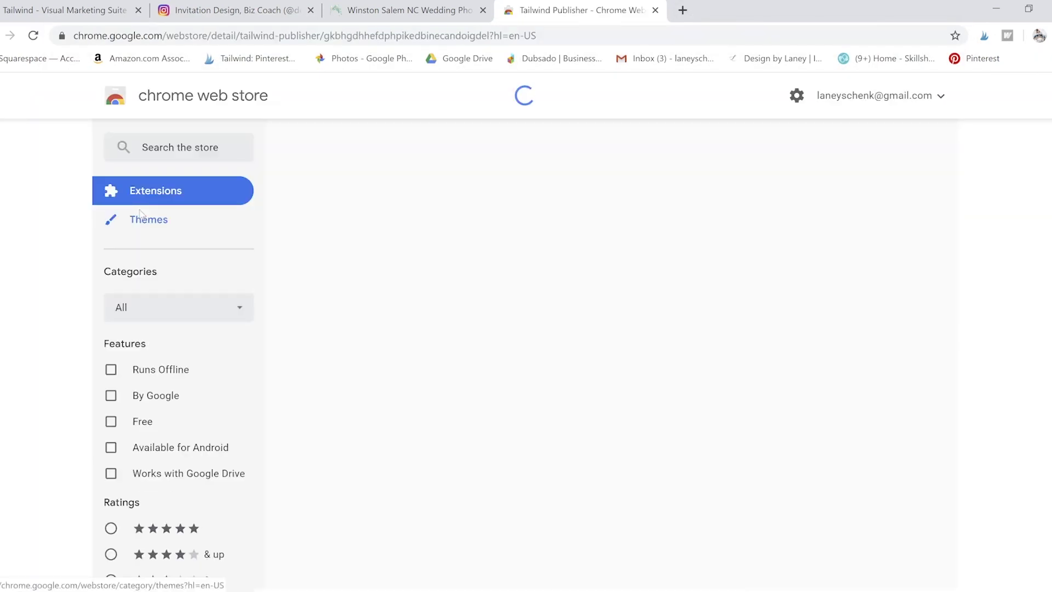
scroll(863, 329, down, 2)
scroll(863, 329, up, 2)
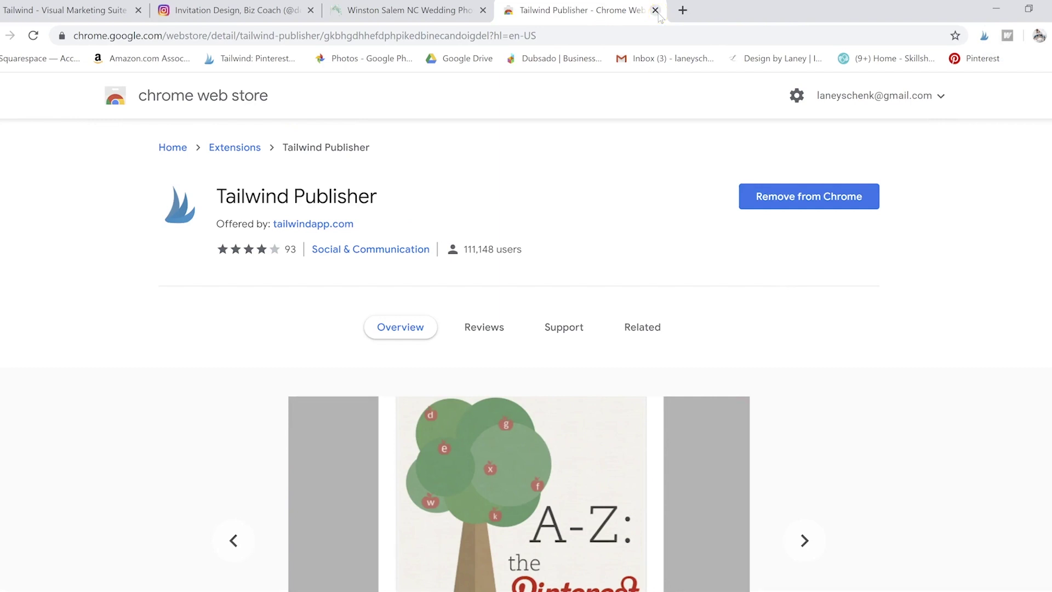
click(655, 10)
Step: Open Tailwind Publisher's Select Grams to Schedule overlay and browse the Instagram posts
scroll(887, 294, down, 3)
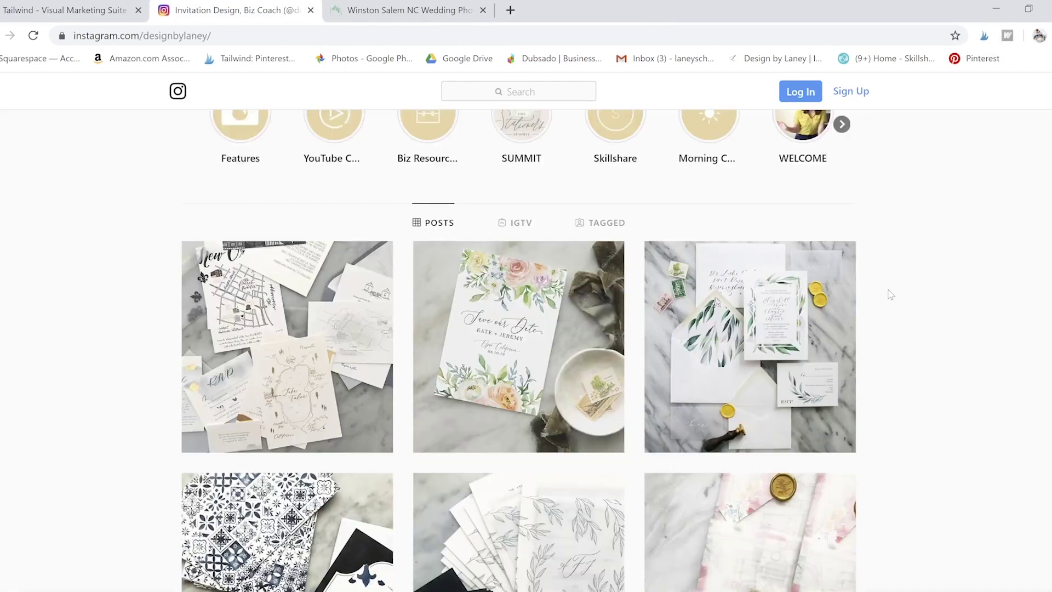
scroll(890, 295, down, 1)
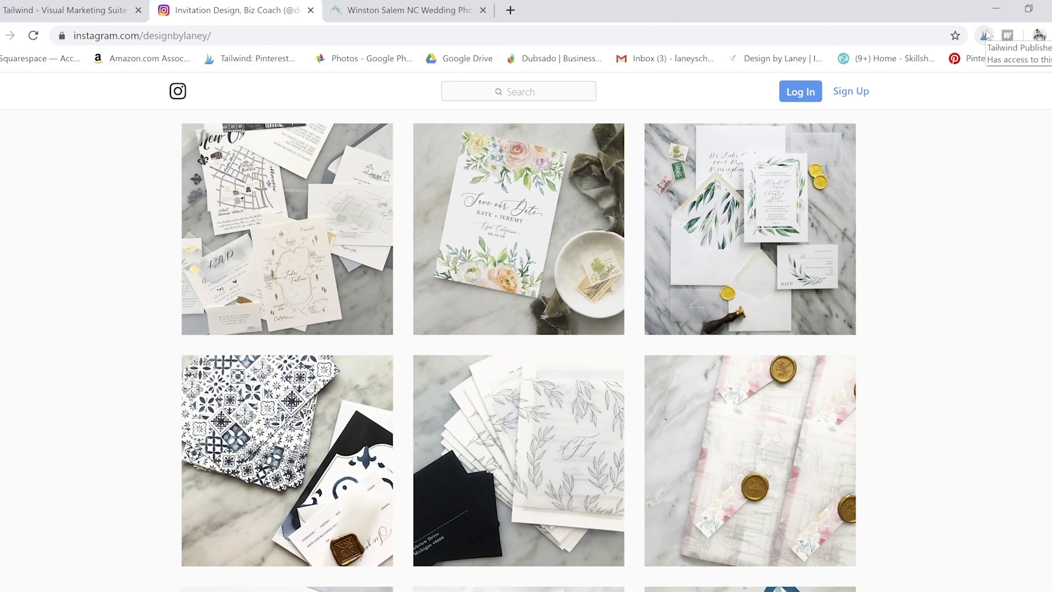
click(986, 34)
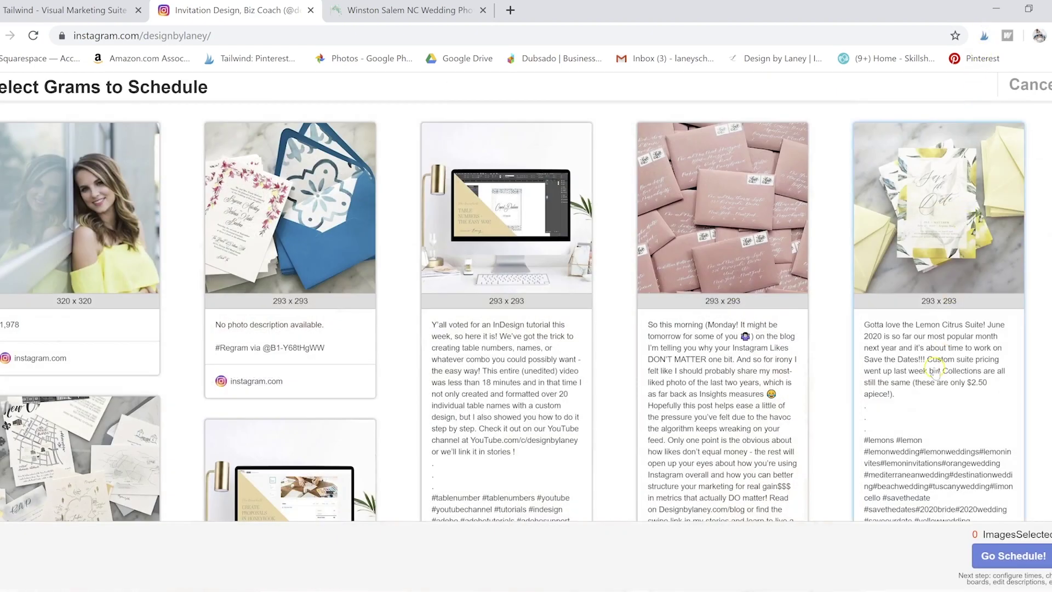
scroll(934, 372, down, 3)
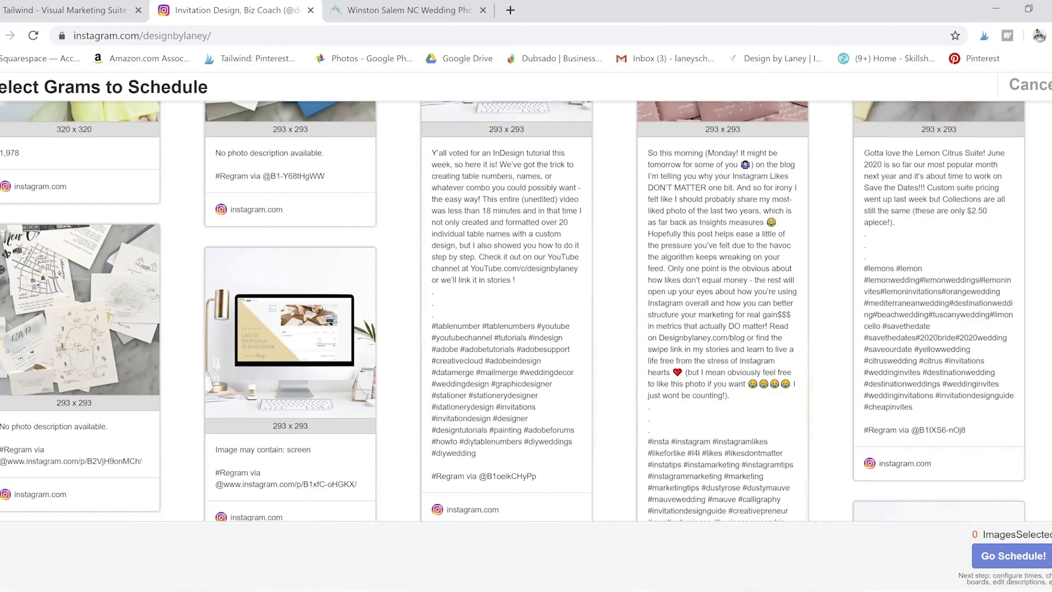
scroll(526, 311, down, 10)
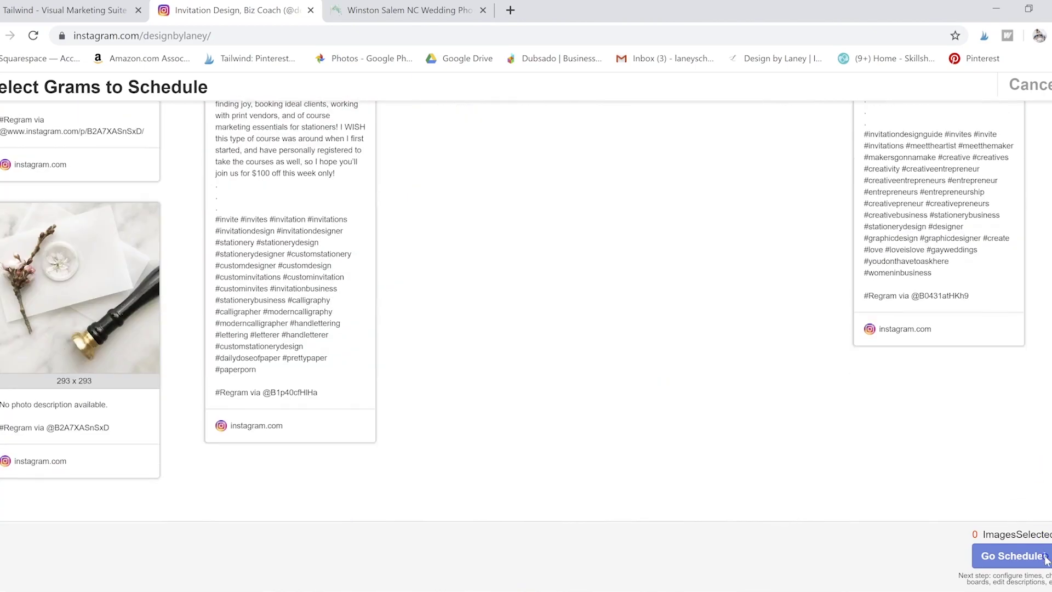
scroll(512, 312, up, 15)
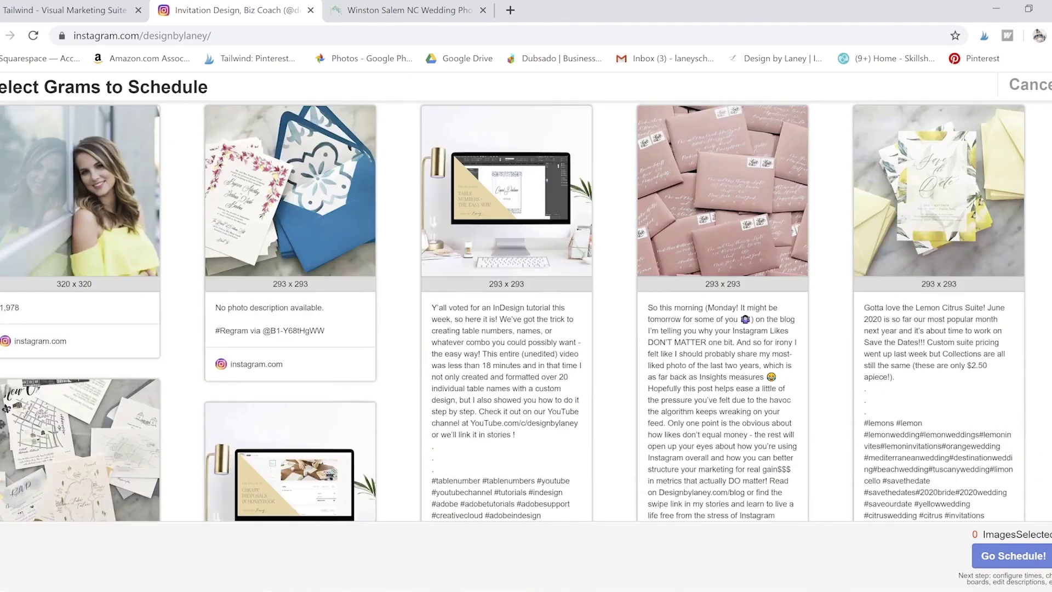
scroll(513, 311, down, 10)
scroll(512, 310, up, 10)
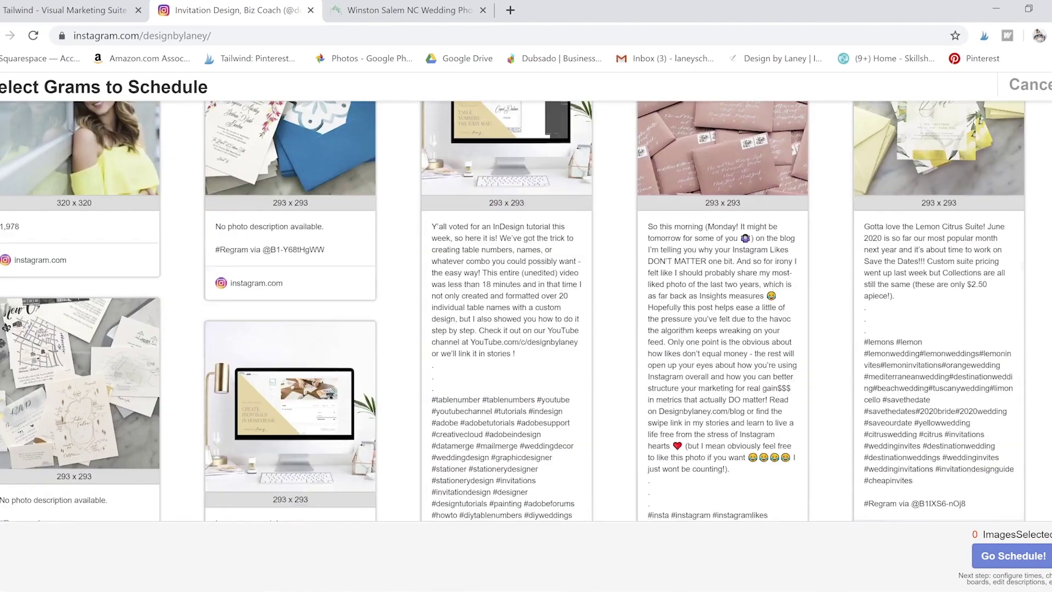
scroll(513, 311, down, 3)
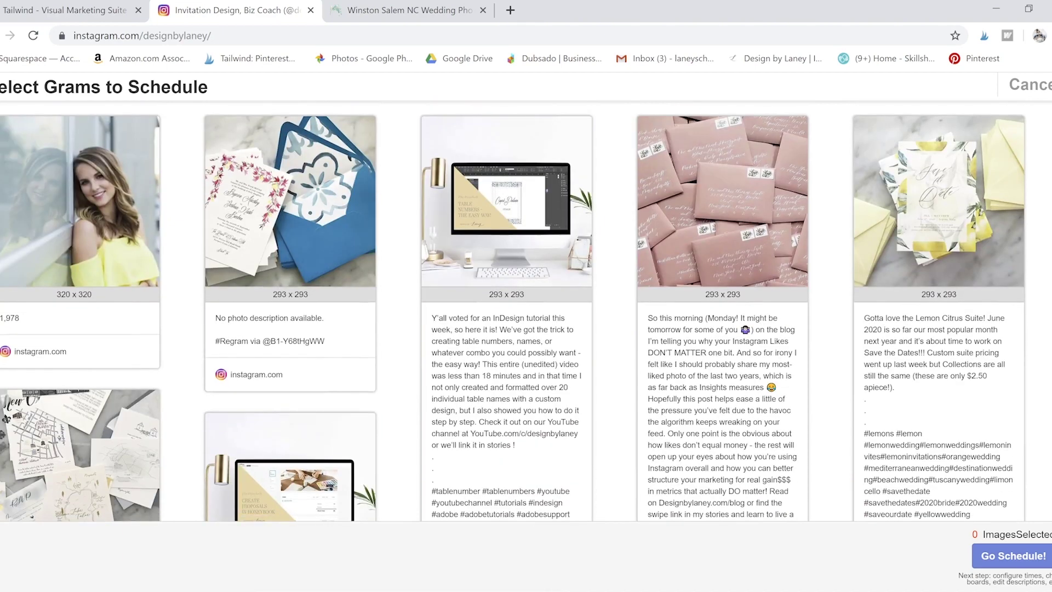
scroll(513, 311, up, 1)
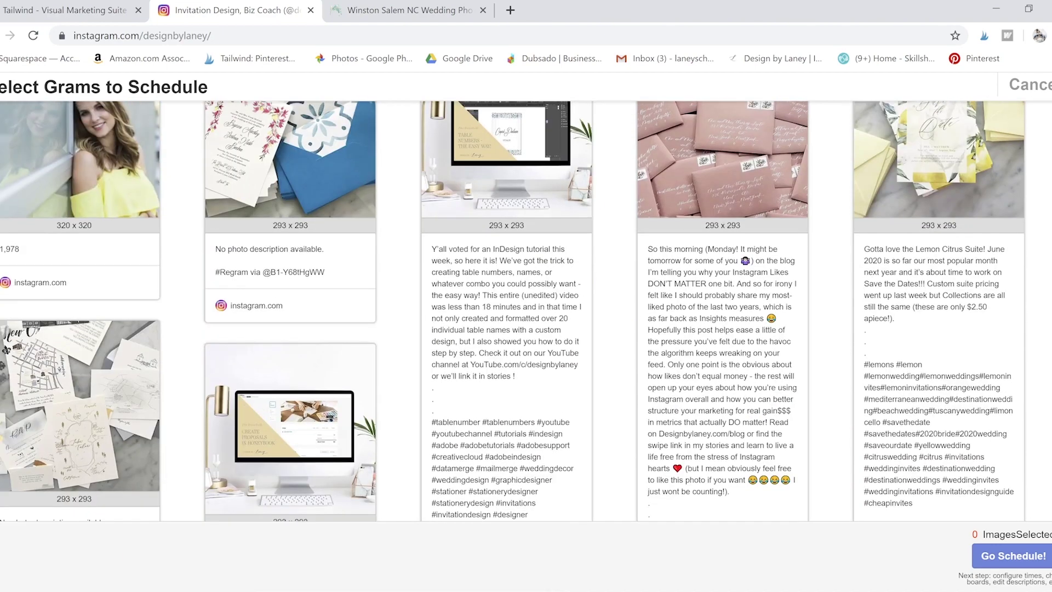
scroll(512, 310, down, 2)
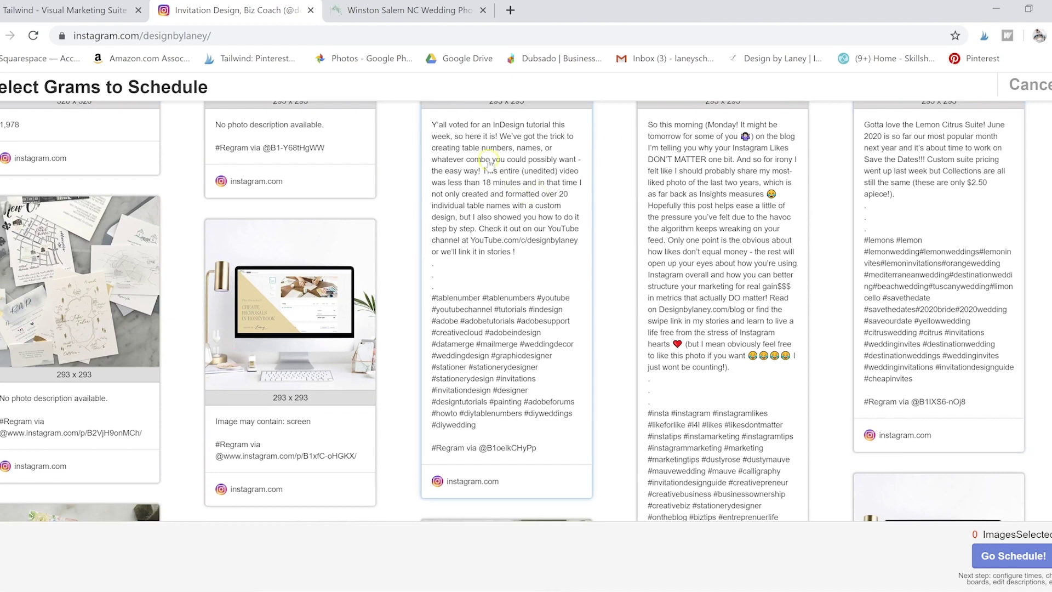
scroll(765, 327, down, 2)
scroll(765, 327, down, 4)
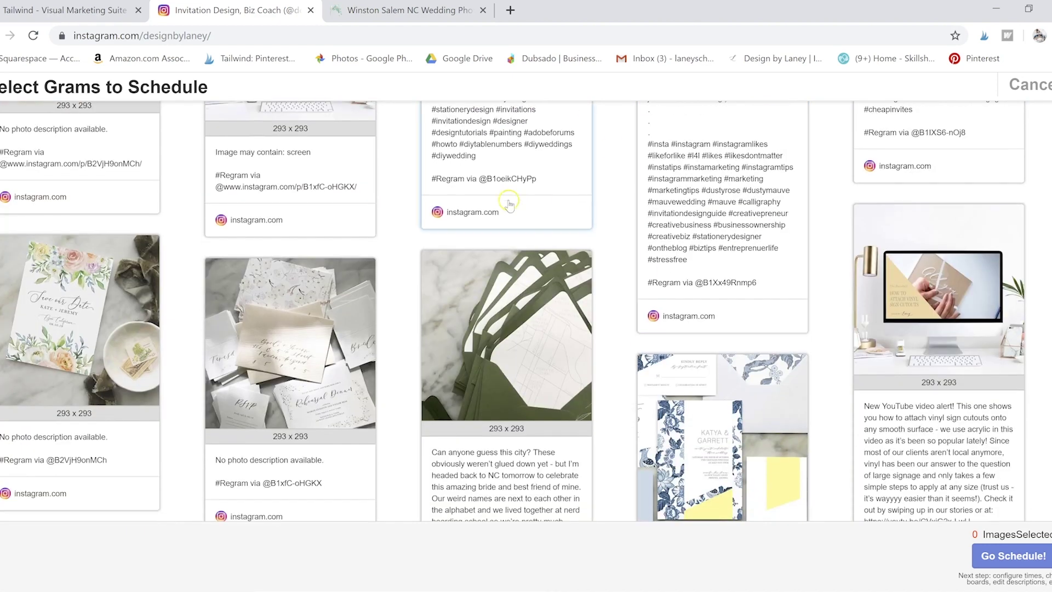
scroll(493, 216, up, 1)
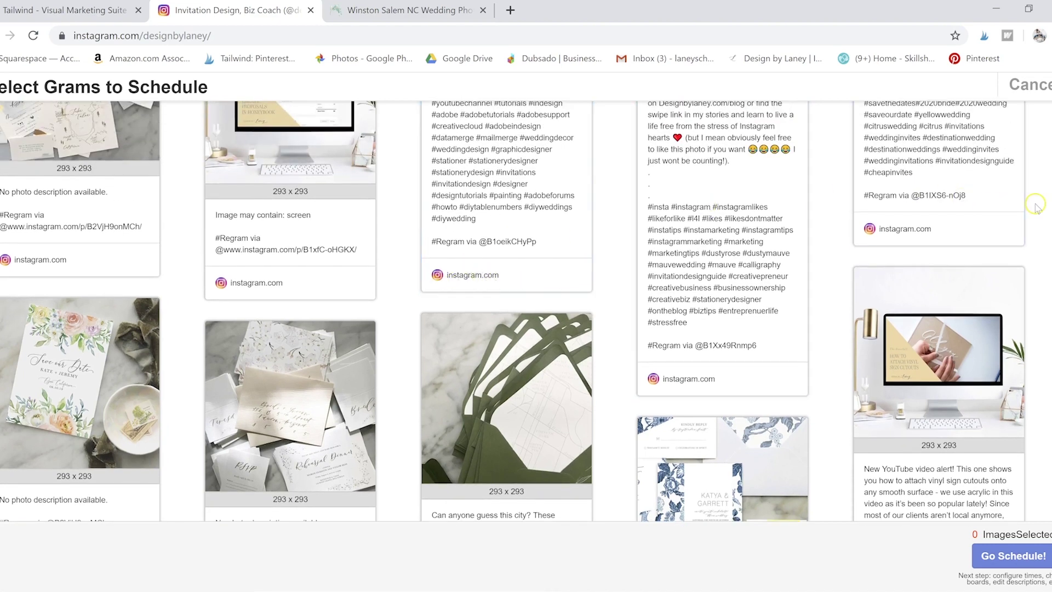
scroll(526, 311, up, 6)
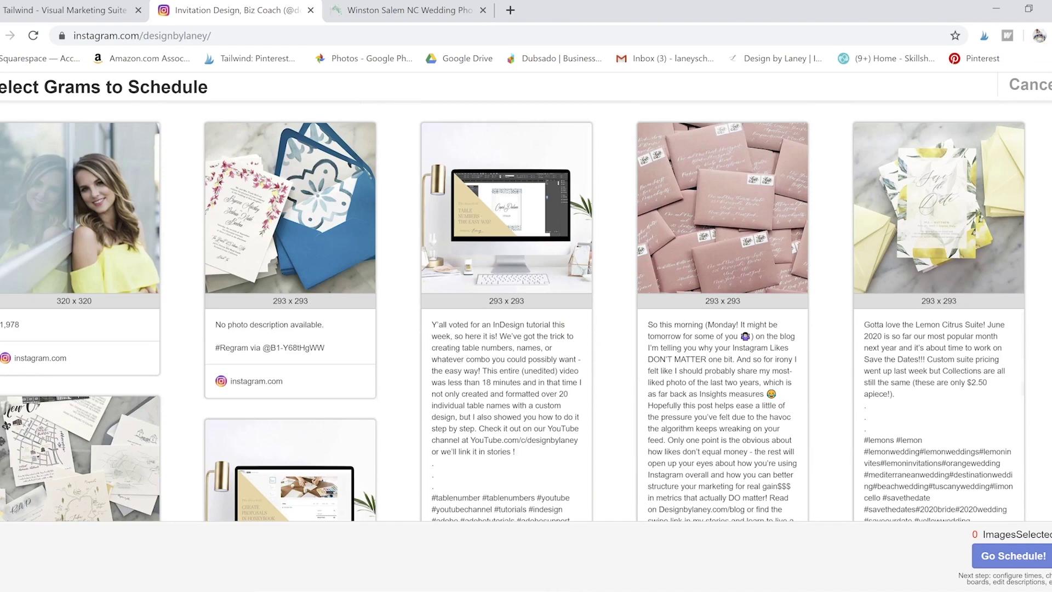
scroll(512, 311, down, 8)
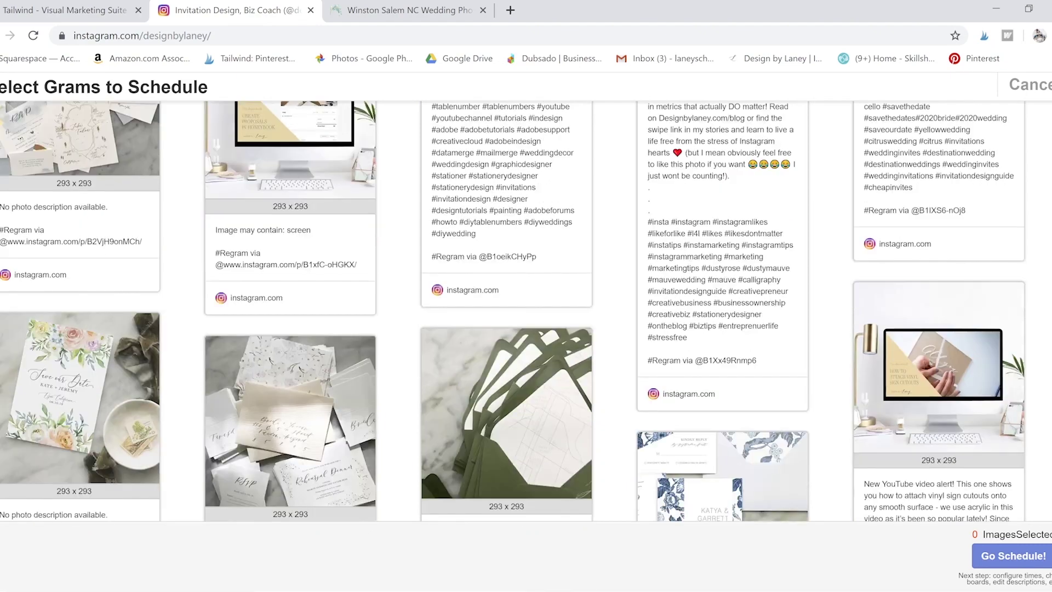
scroll(512, 310, down, 5)
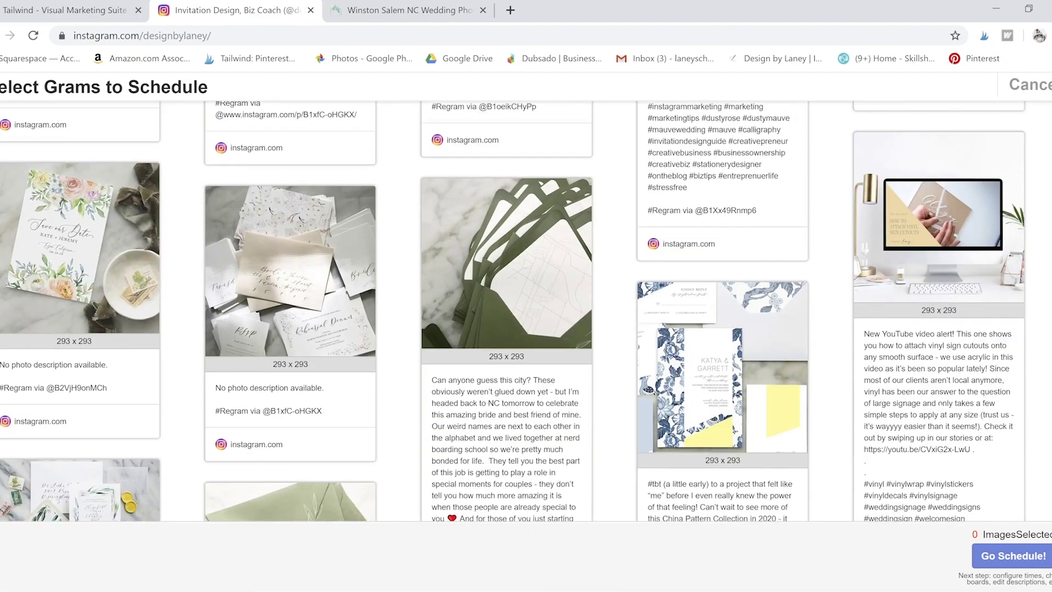
scroll(513, 311, down, 3)
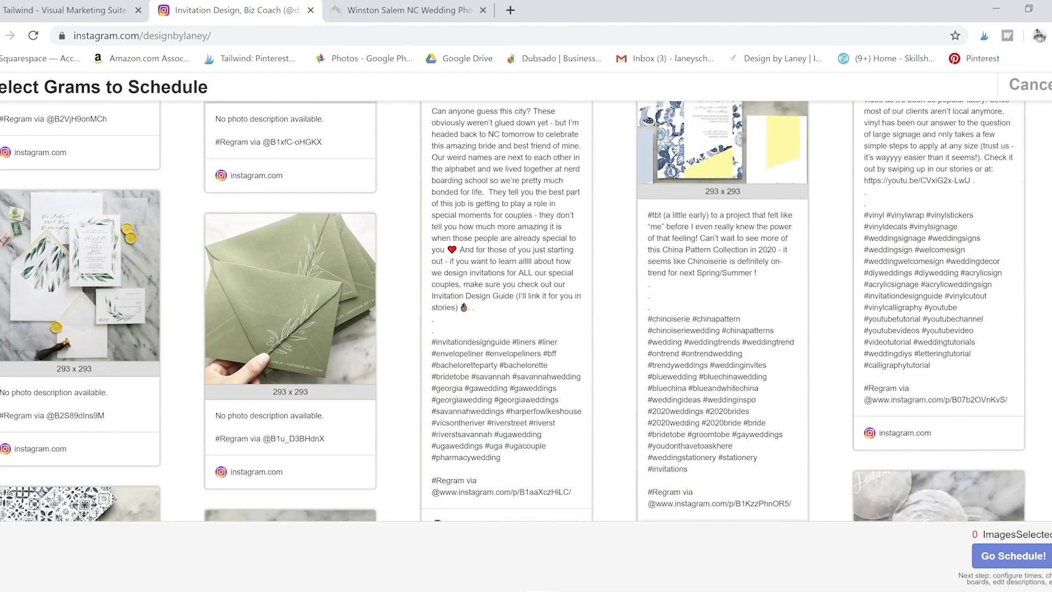
scroll(513, 311, down, 1)
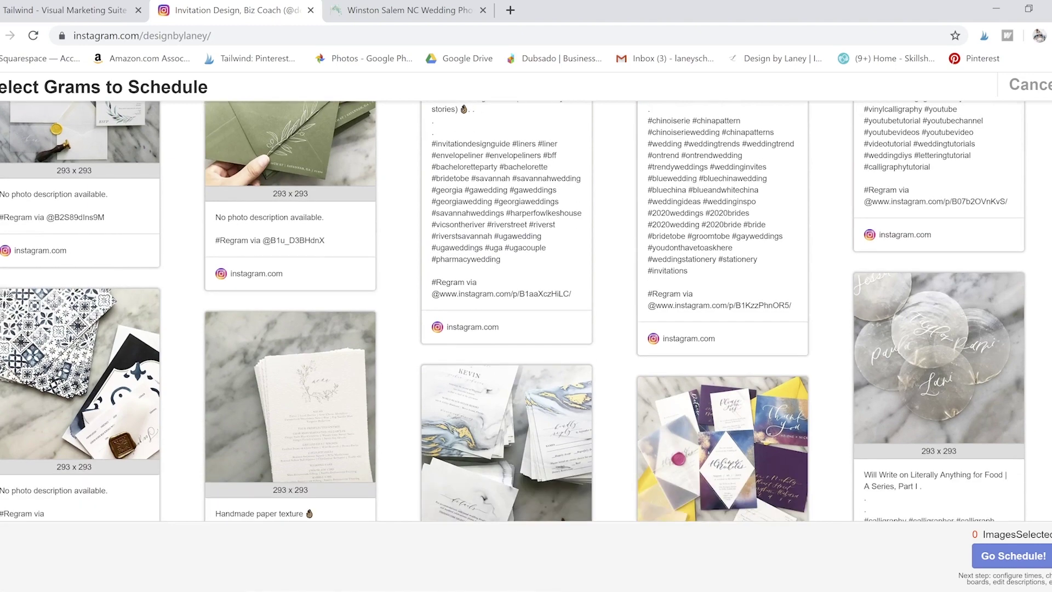
scroll(513, 311, down, 4)
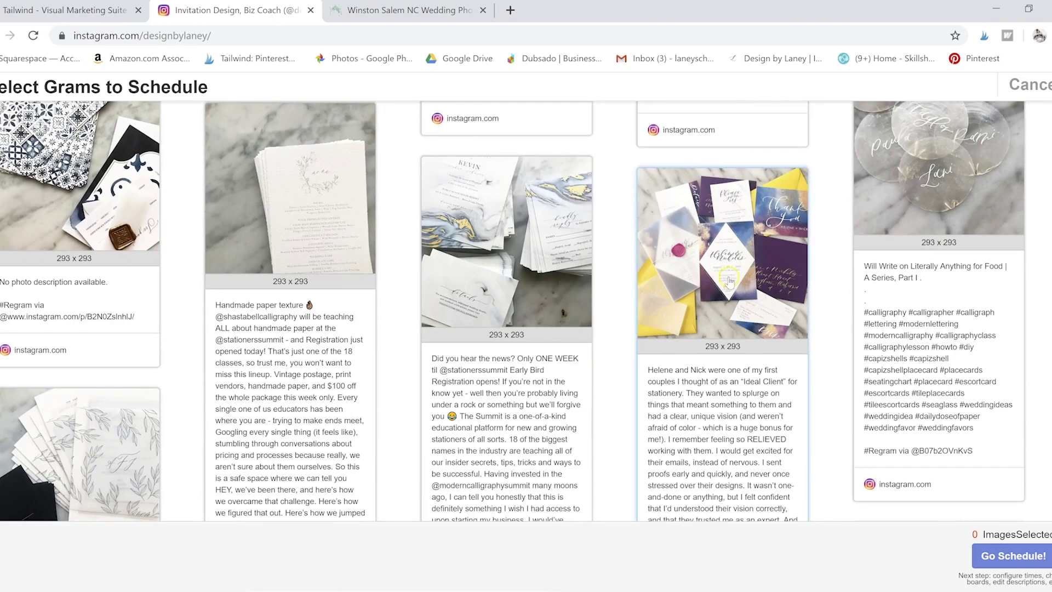
scroll(723, 403, down, 3)
scroll(723, 402, down, 8)
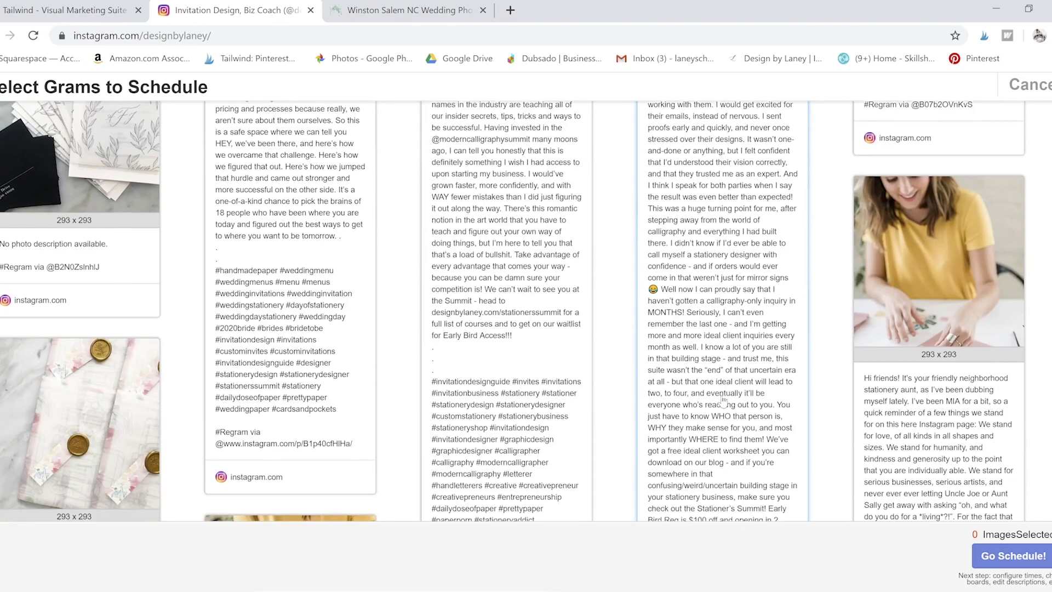
scroll(722, 403, down, 9)
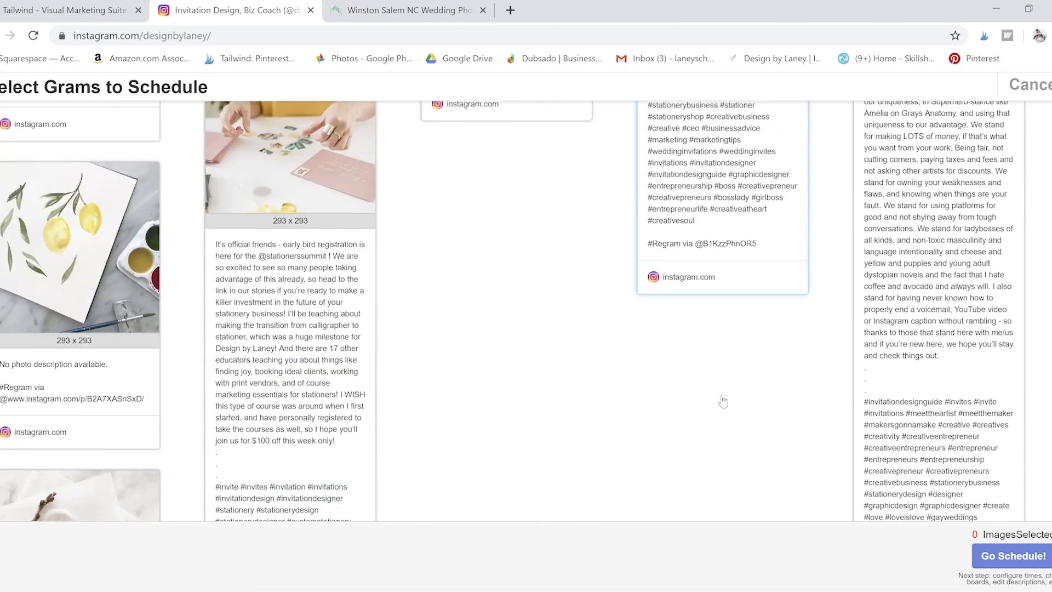
scroll(723, 401, up, 12)
scroll(725, 401, down, 15)
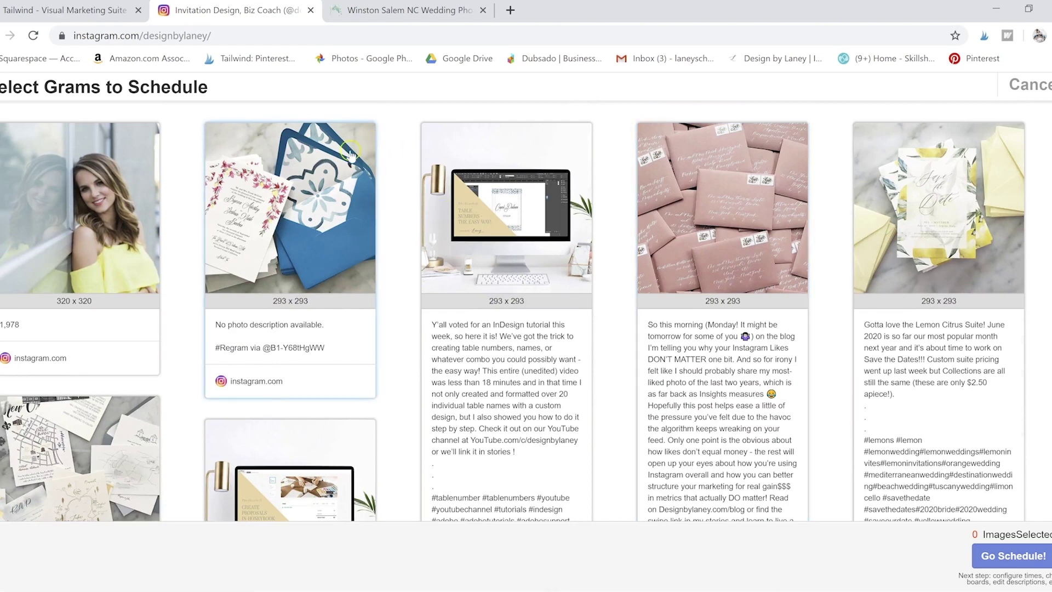
Step: Select the InDesign tutorial, pink envelope and lemon suite posts and send them to scheduling
click(497, 189)
click(764, 185)
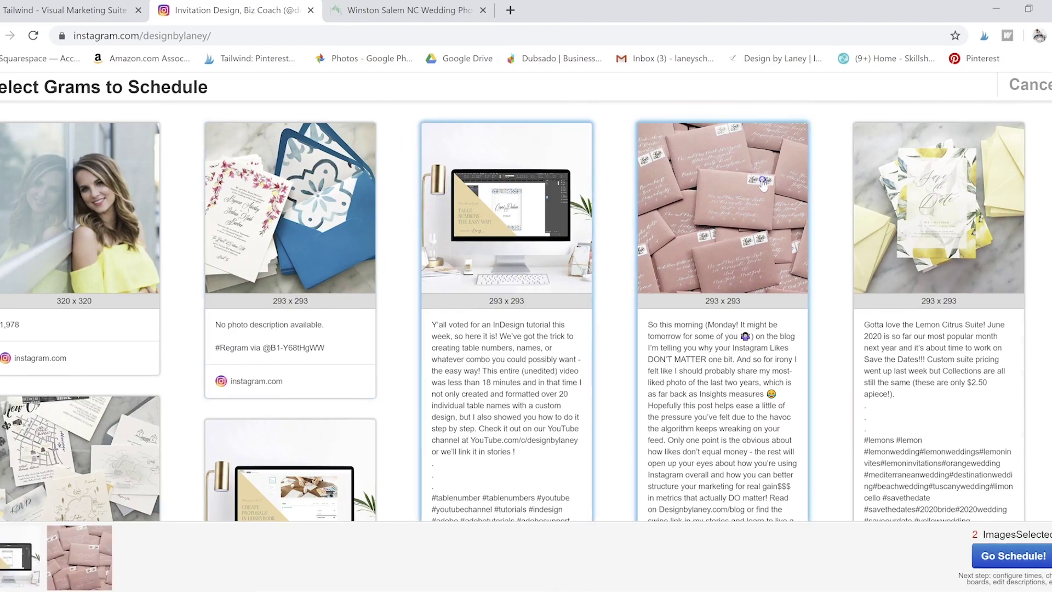
click(928, 173)
scroll(932, 178, down, 2)
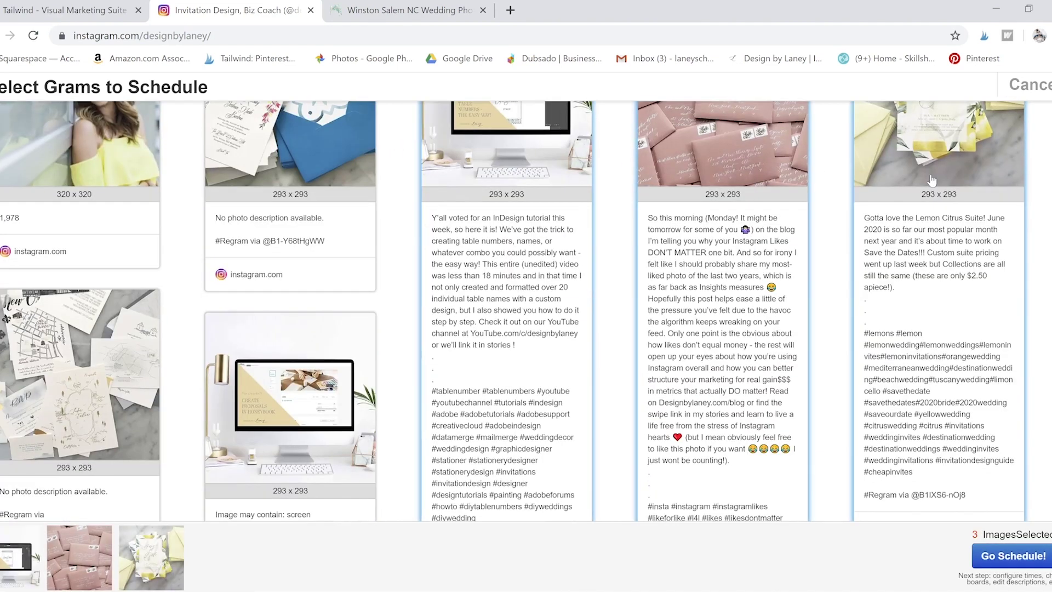
scroll(822, 391, down, 8)
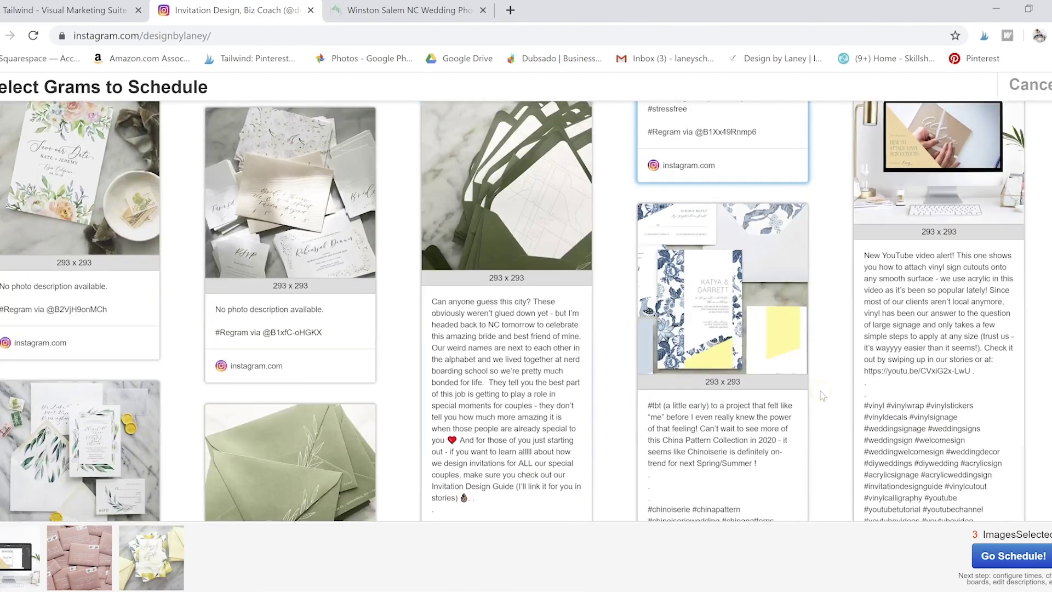
scroll(822, 395, up, 10)
click(998, 561)
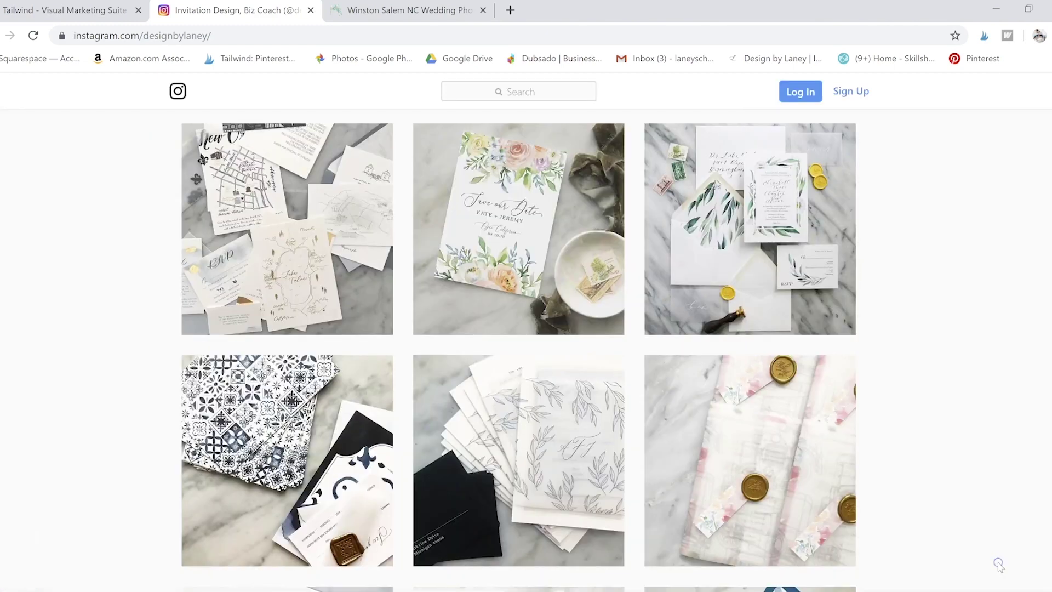
drag(682, 116, 544, 25)
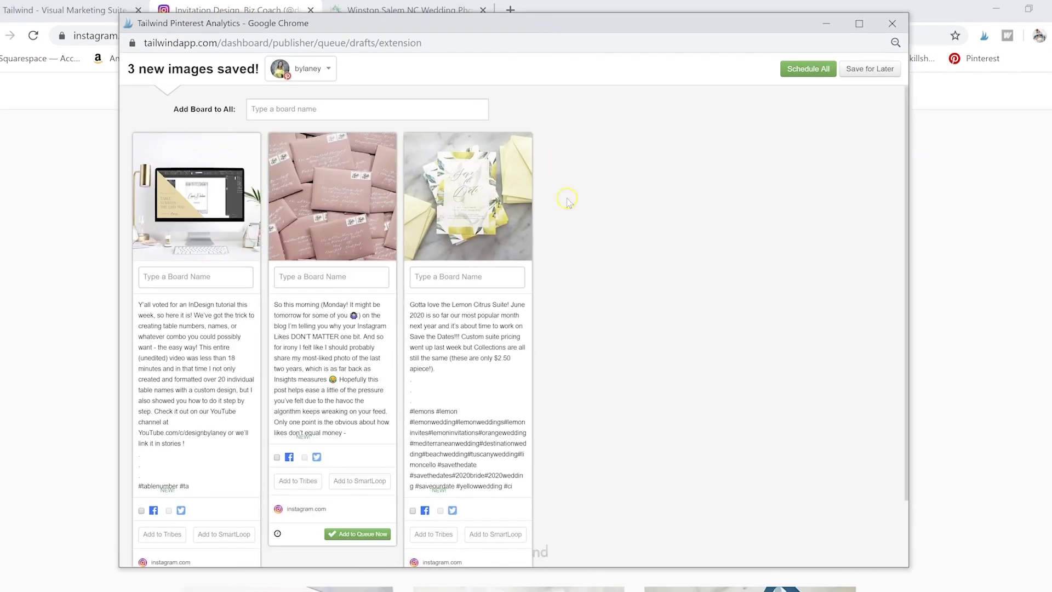
Step: Check the source links on the InDesign, pink envelope and lemon pins
scroll(569, 230, down, 2)
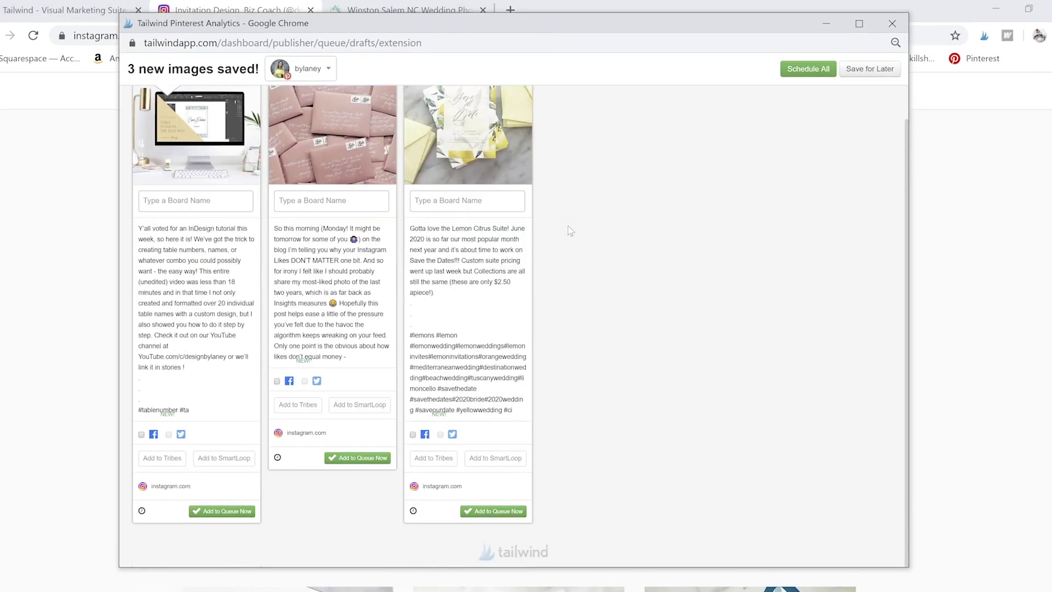
click(307, 432)
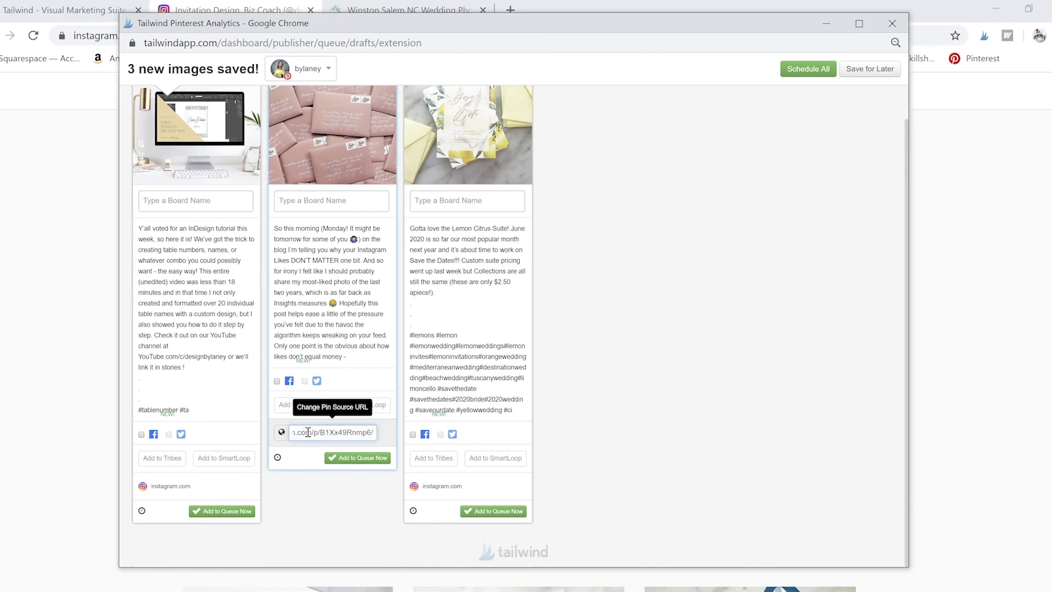
drag(308, 432, 383, 432)
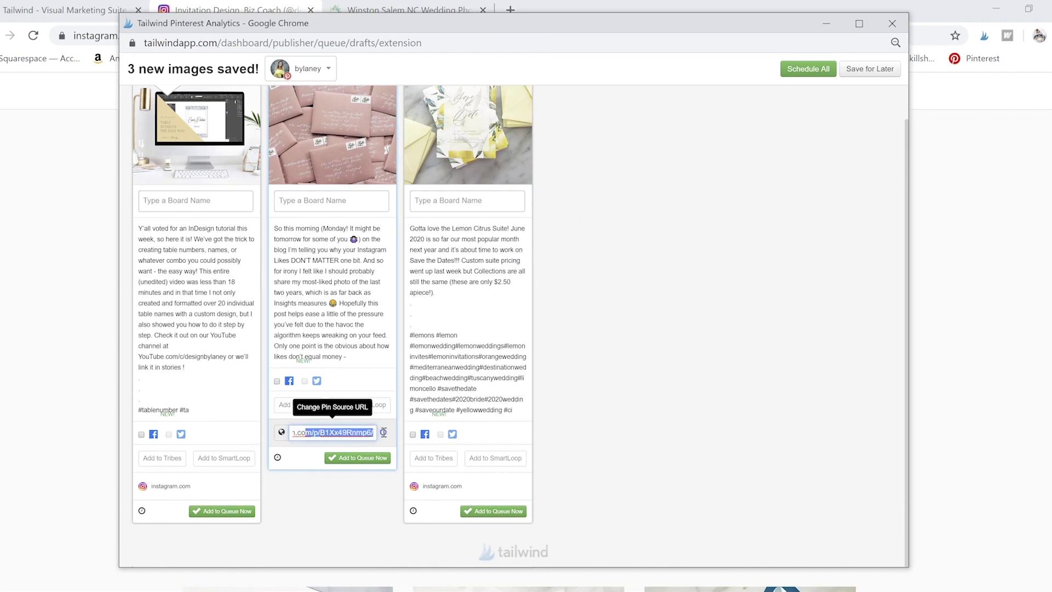
click(346, 432)
click(195, 482)
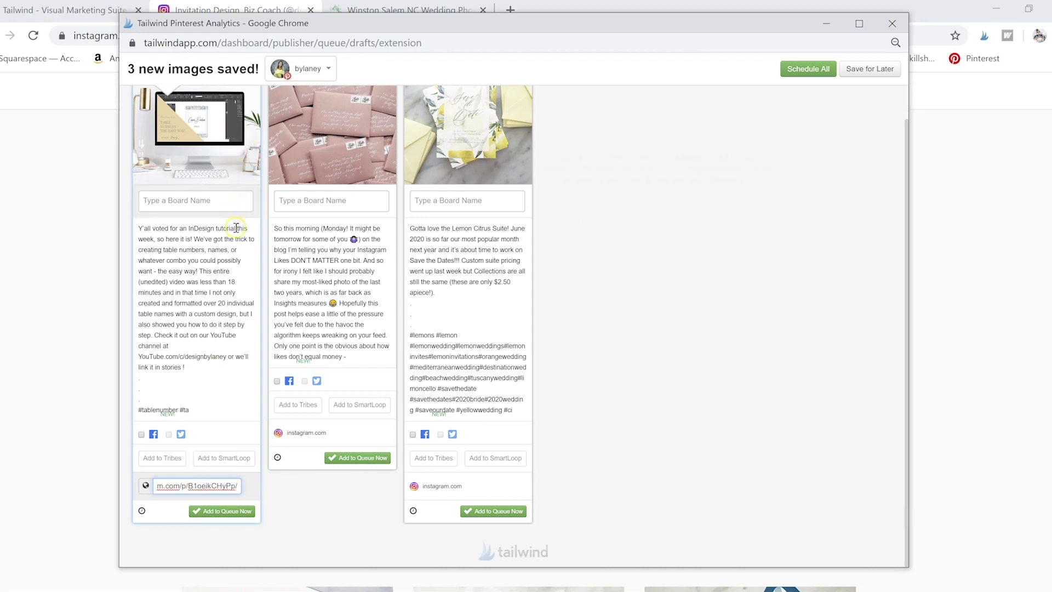
click(438, 487)
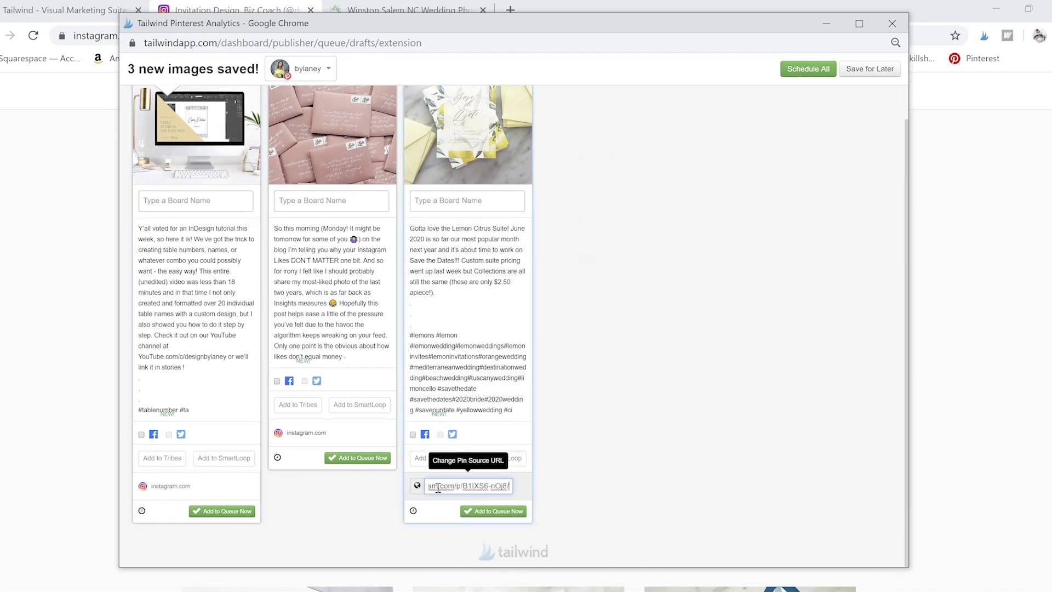
scroll(604, 316, up, 2)
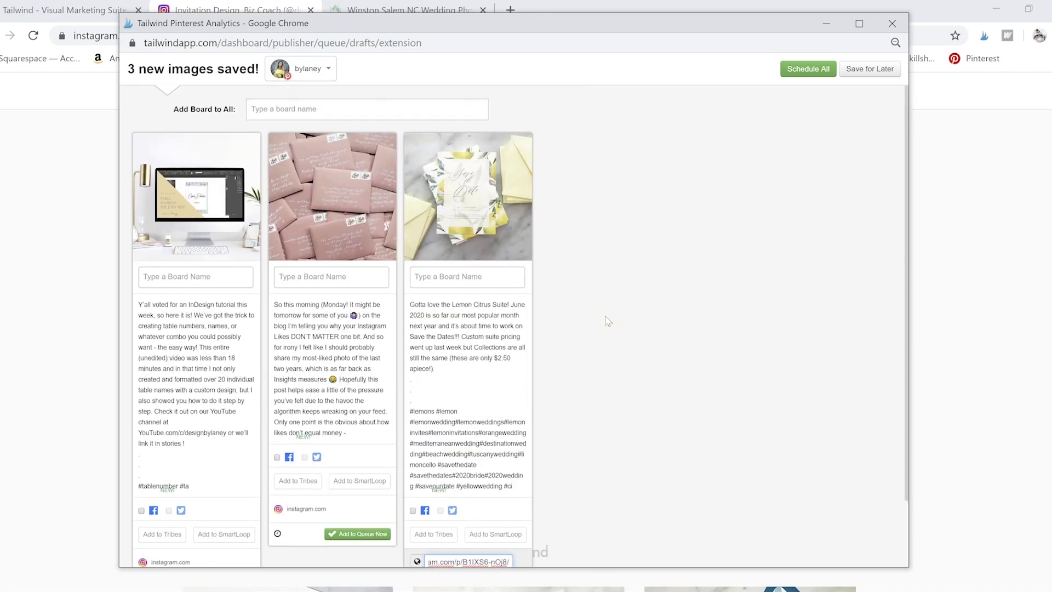
Step: Add the Blog Posts and Collaborative Wedding Stationery Inspiration boards to all three pins
click(432, 111)
click(432, 110)
click(394, 119)
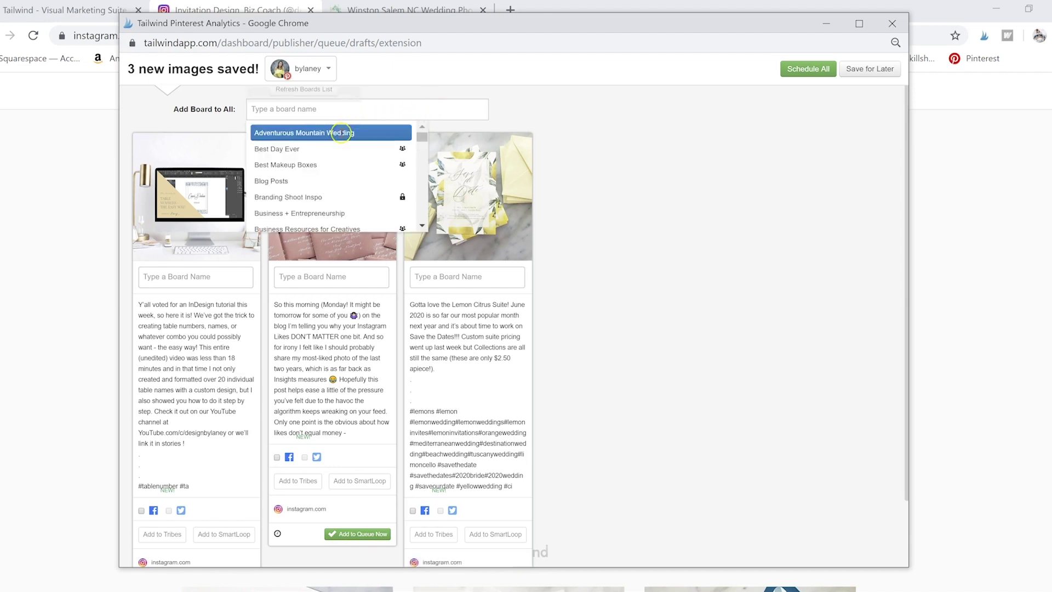
click(327, 181)
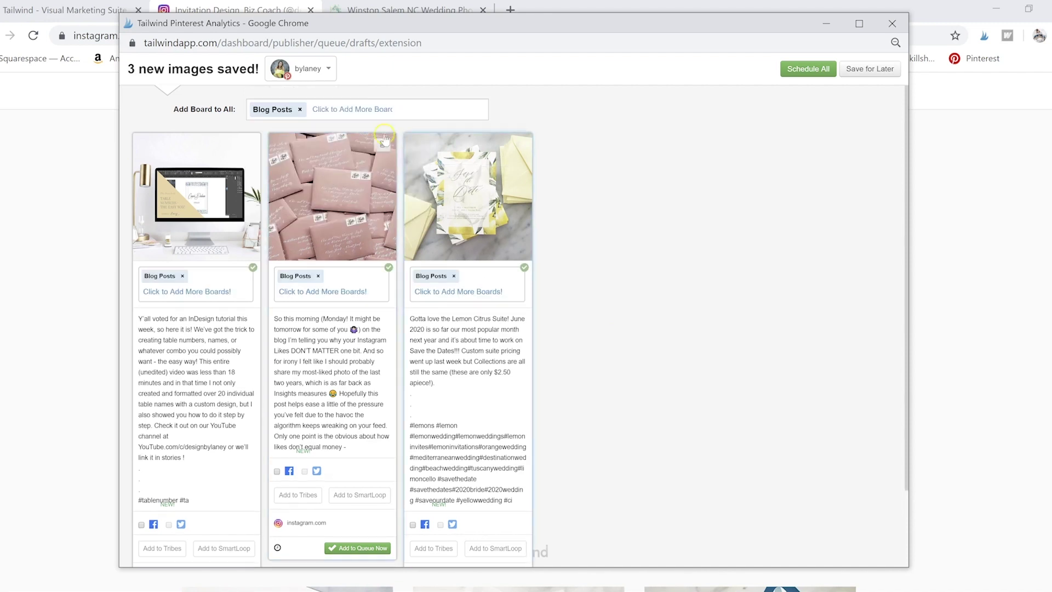
click(354, 111)
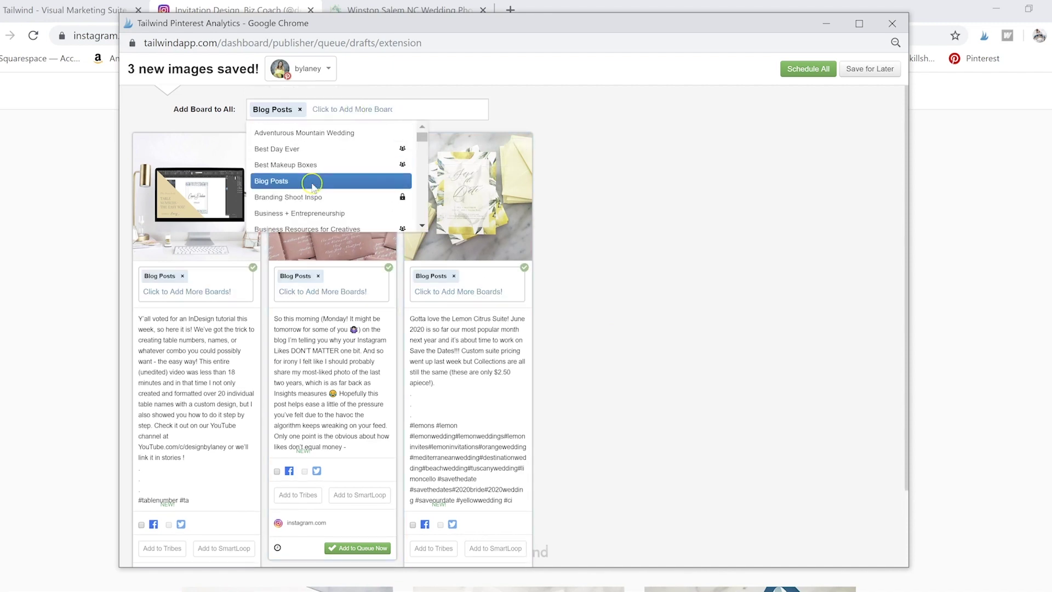
scroll(311, 171, down, 2)
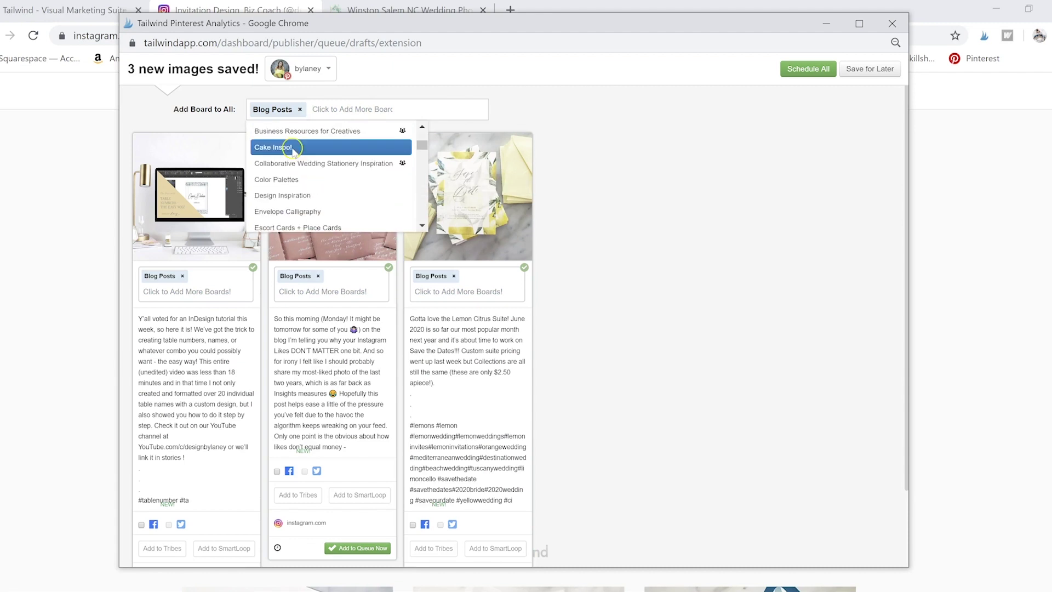
click(294, 163)
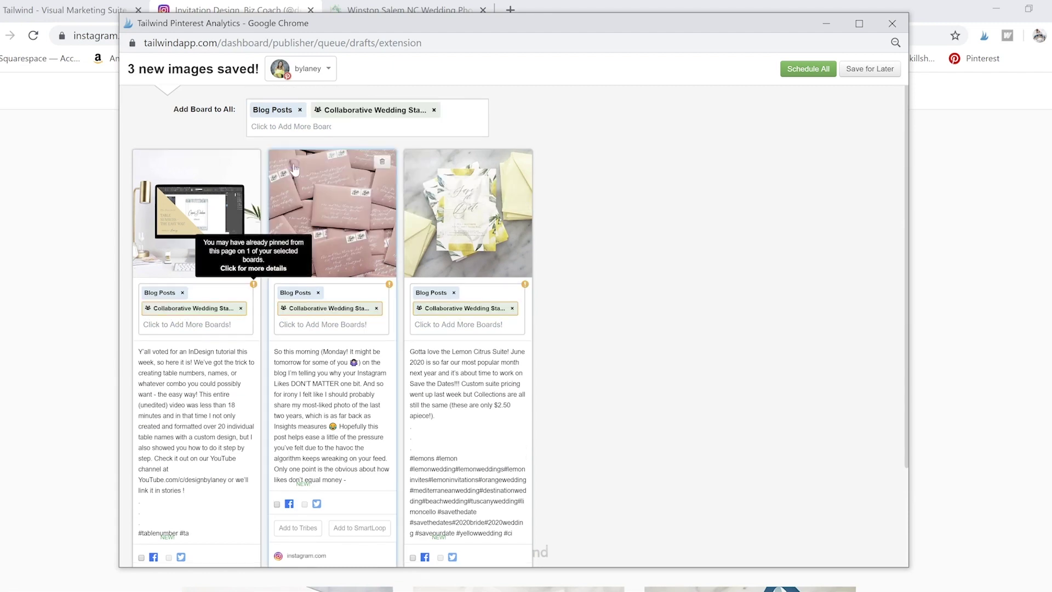
scroll(643, 325, down, 1)
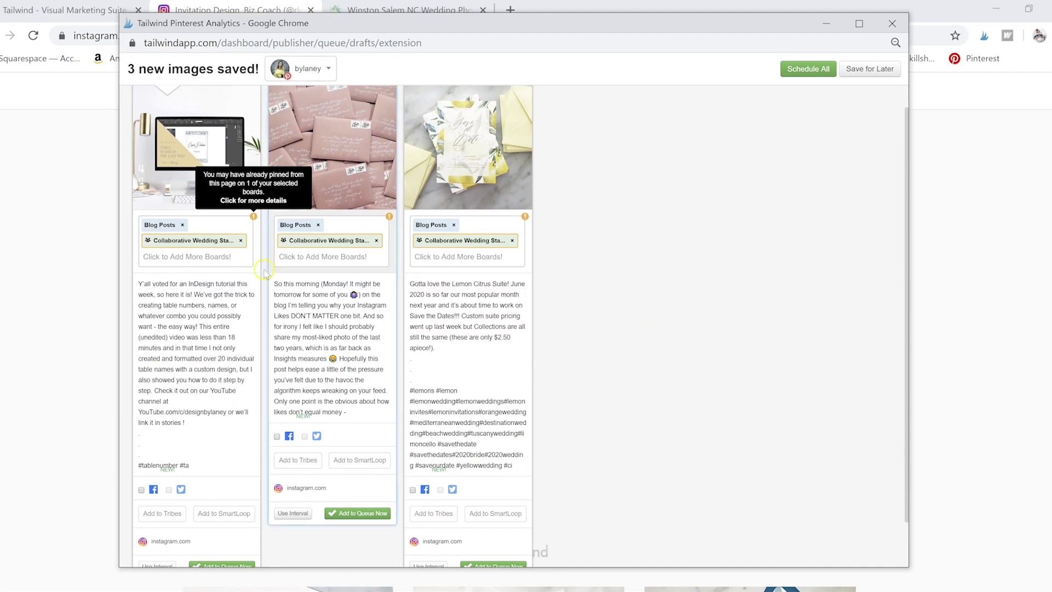
Step: Add Business + Entrepreneurship, Envelope Calligraphy and Mediterranean Citrus Wedding boards to their pins, then schedule all
click(218, 258)
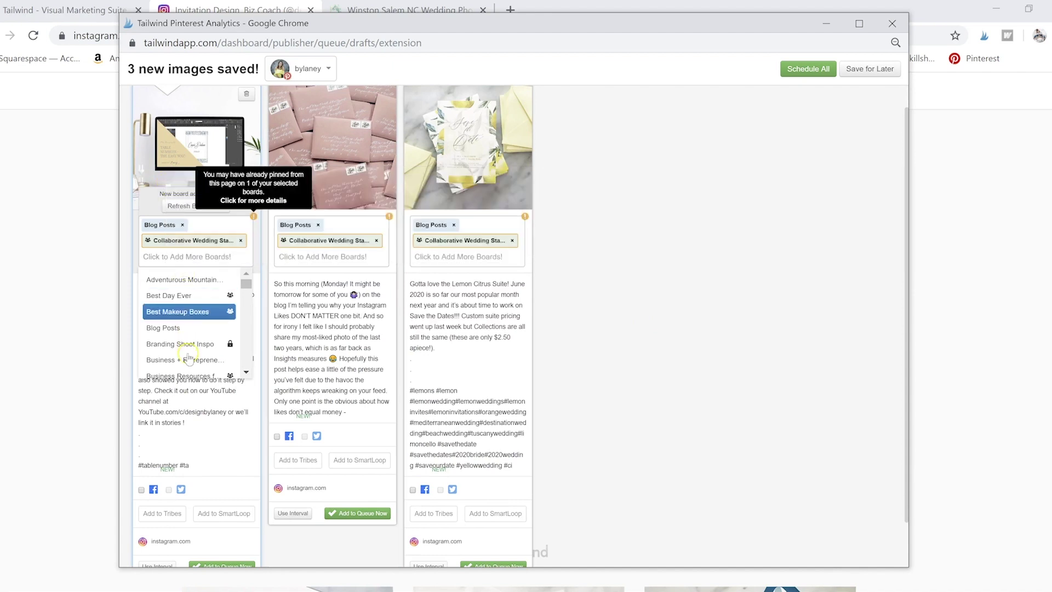
scroll(189, 351, down, 2)
click(188, 326)
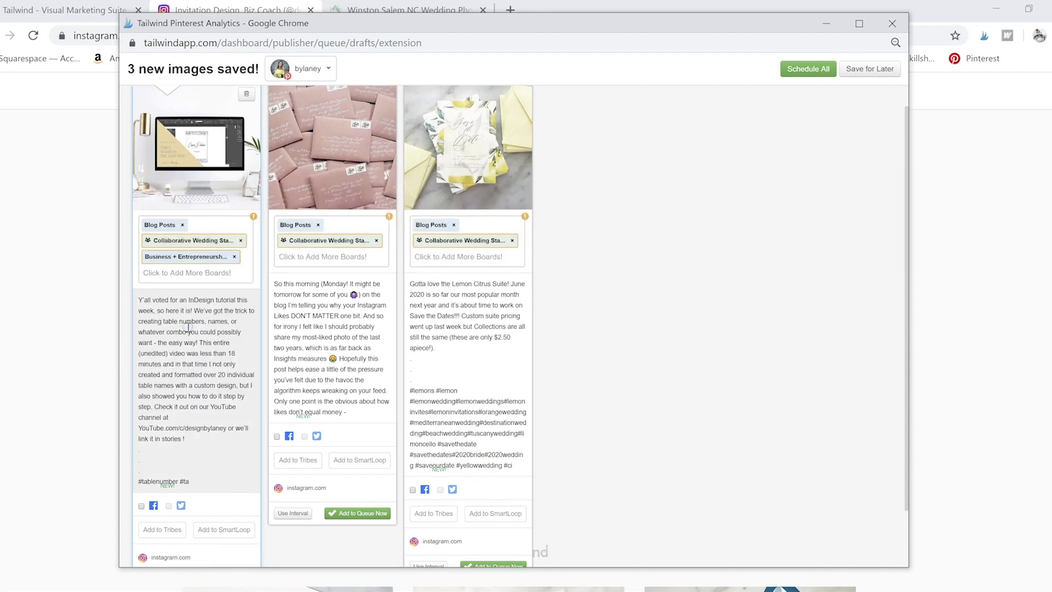
click(334, 259)
scroll(333, 312, down, 1)
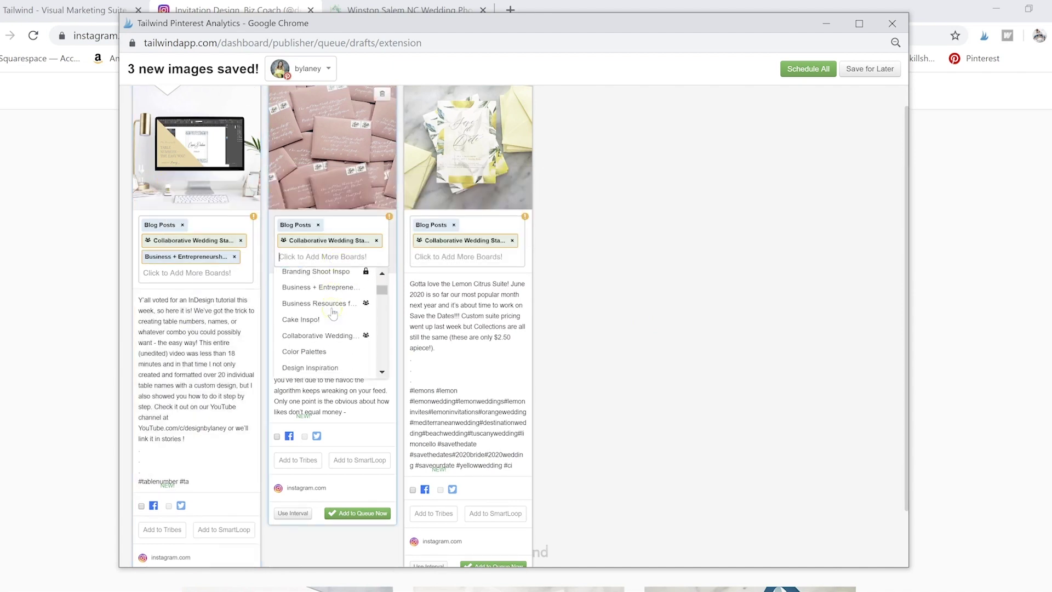
scroll(333, 312, down, 3)
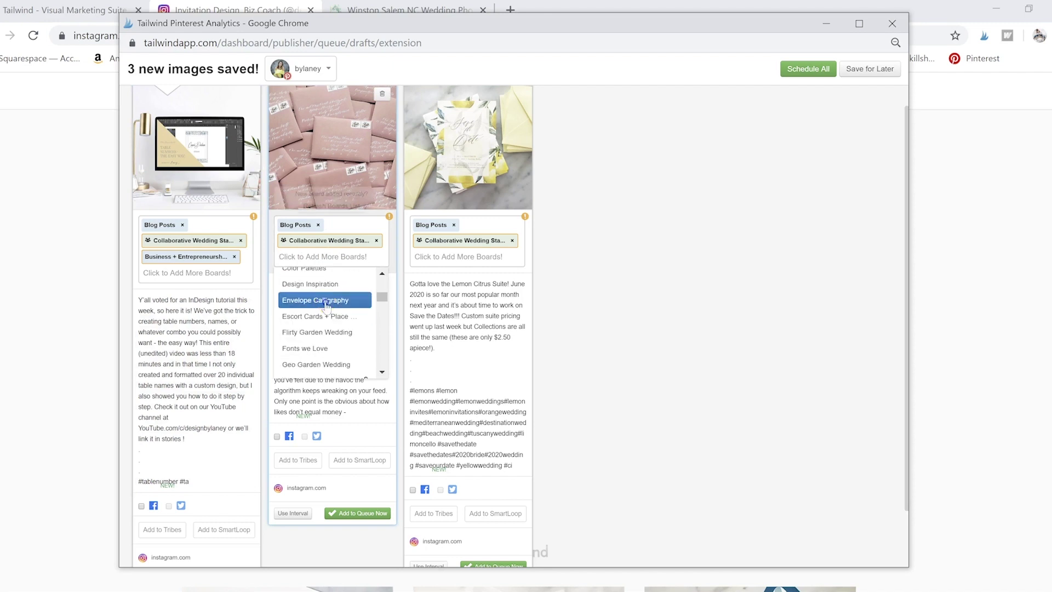
click(326, 302)
click(425, 257)
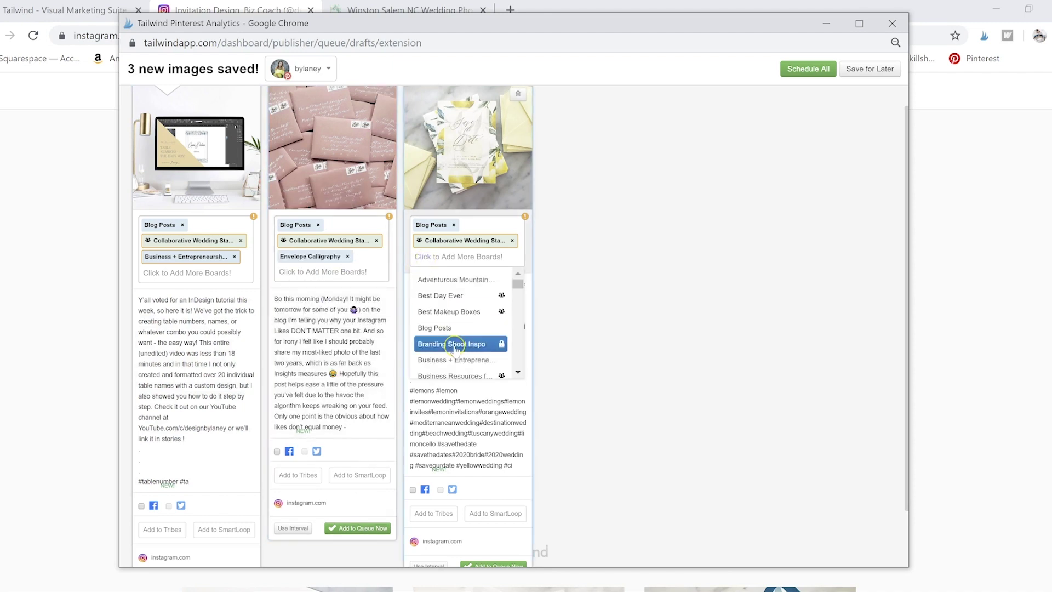
scroll(454, 349, down, 3)
scroll(477, 380, down, 1)
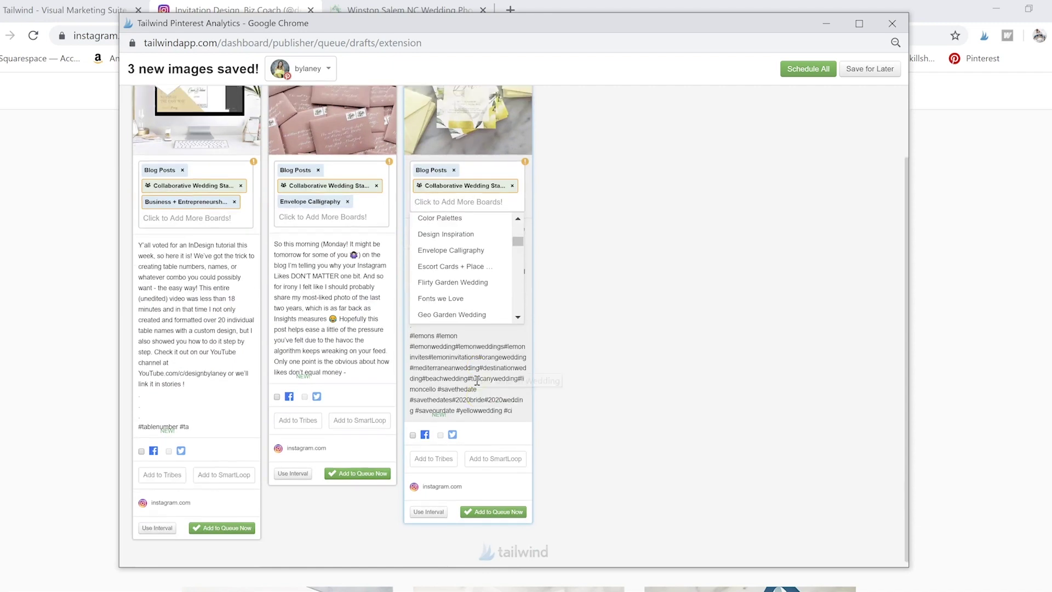
scroll(477, 381, up, 2)
scroll(461, 413, down, 3)
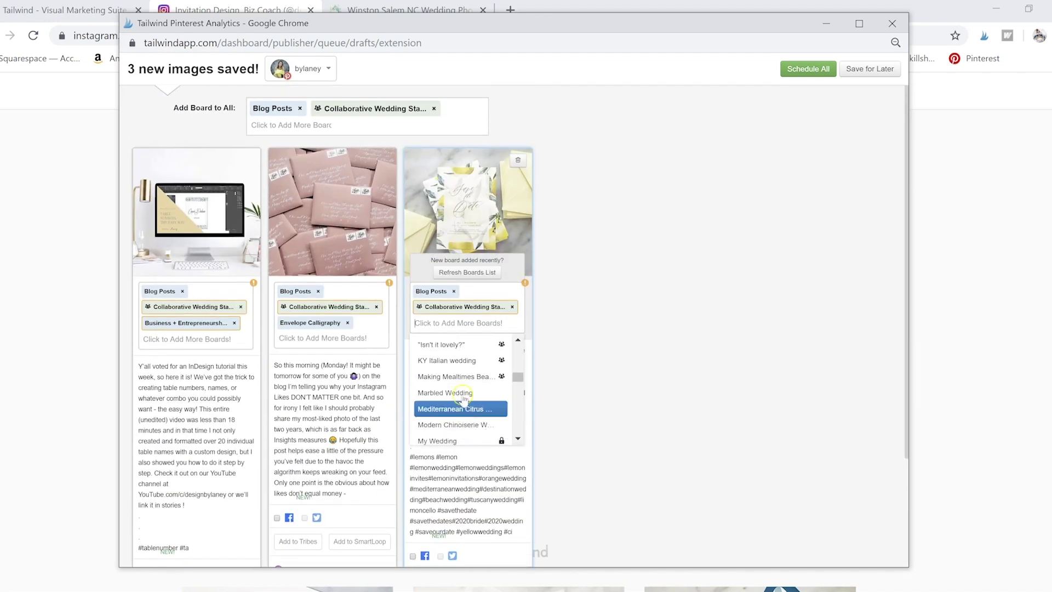
click(462, 405)
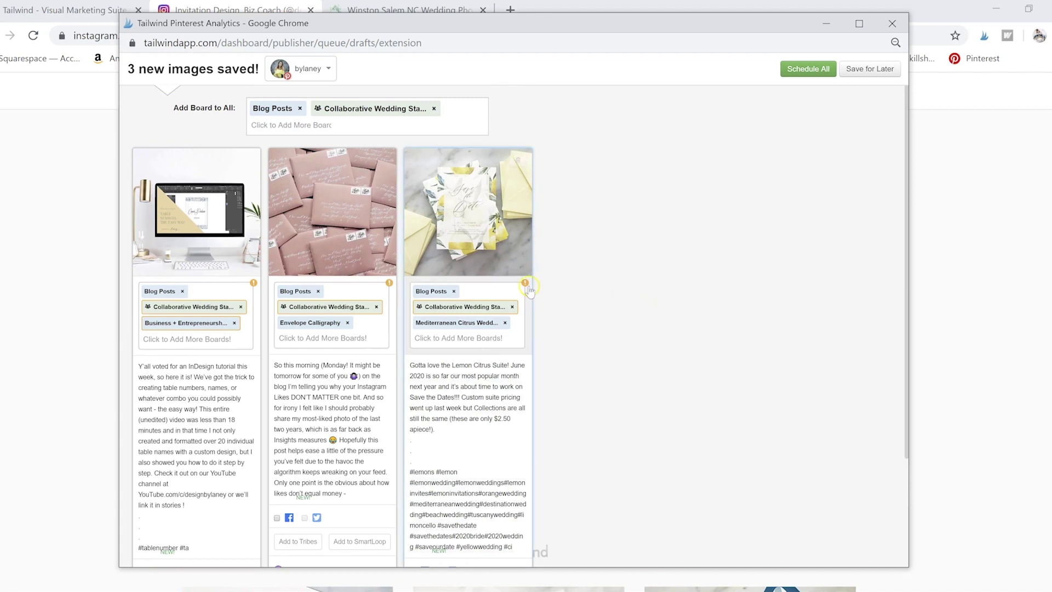
mouse_move(524, 284)
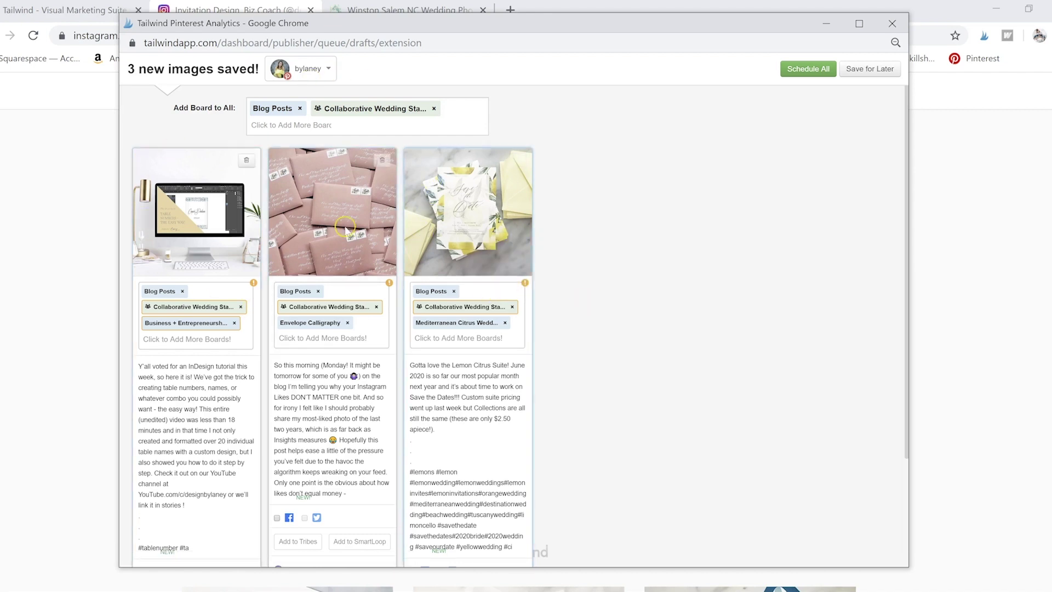
click(808, 69)
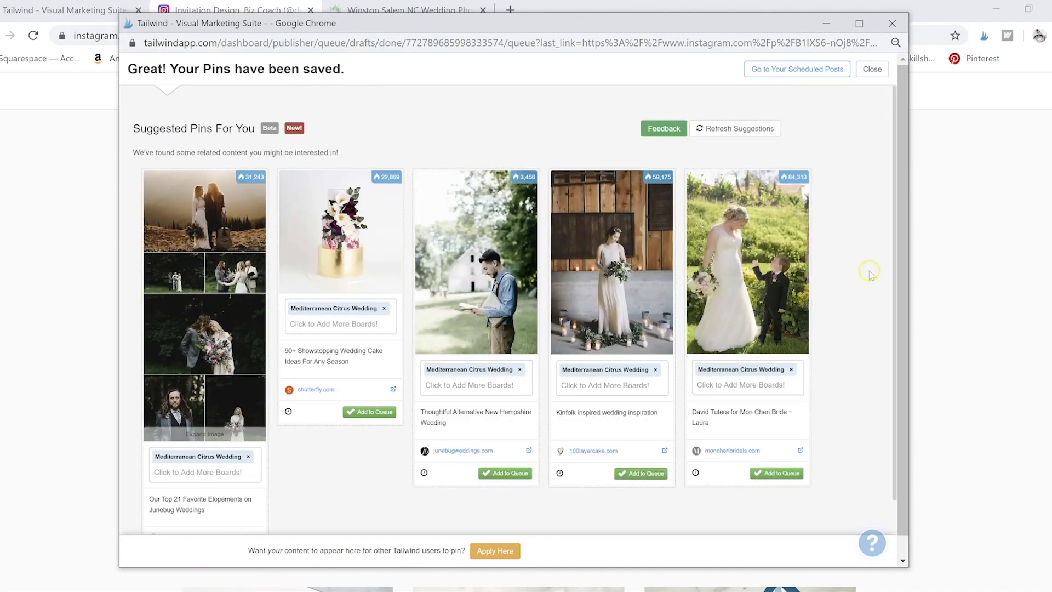
Step: Add the suggested New Hampshire wedding pin to the queue
scroll(870, 272, down, 1)
scroll(871, 274, up, 1)
scroll(870, 274, down, 1)
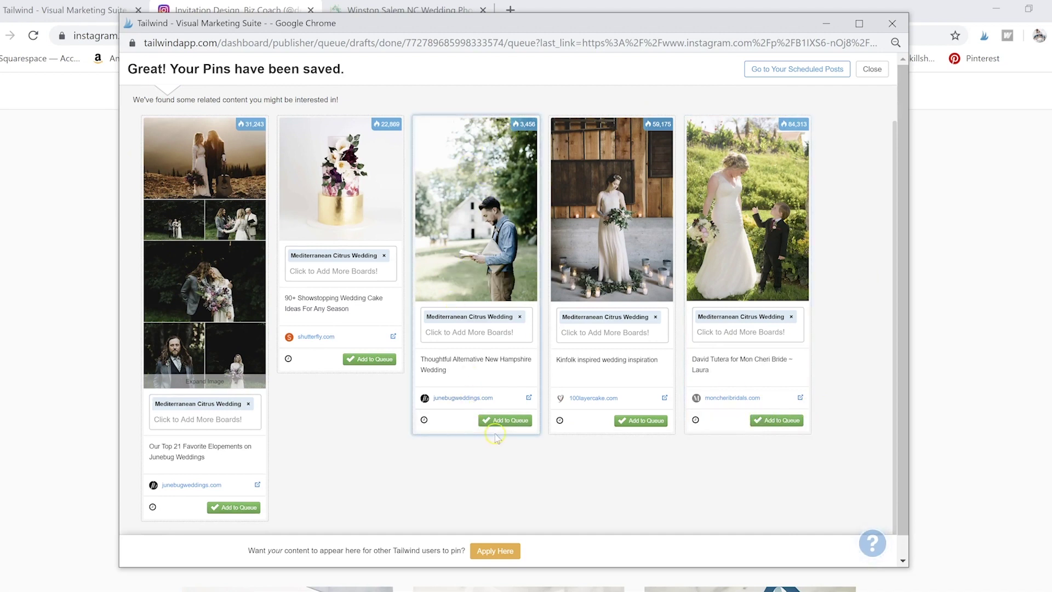
click(507, 420)
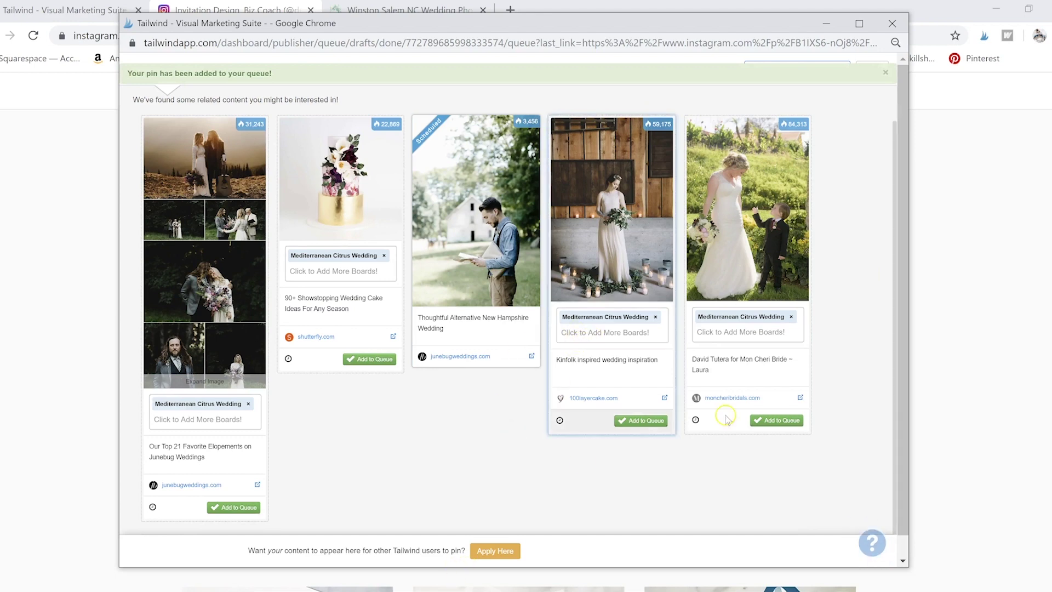
Step: Switch the suggested wedding cake pin to the Cake Inspo! board, queue it, and close the popup
scroll(854, 274, up, 1)
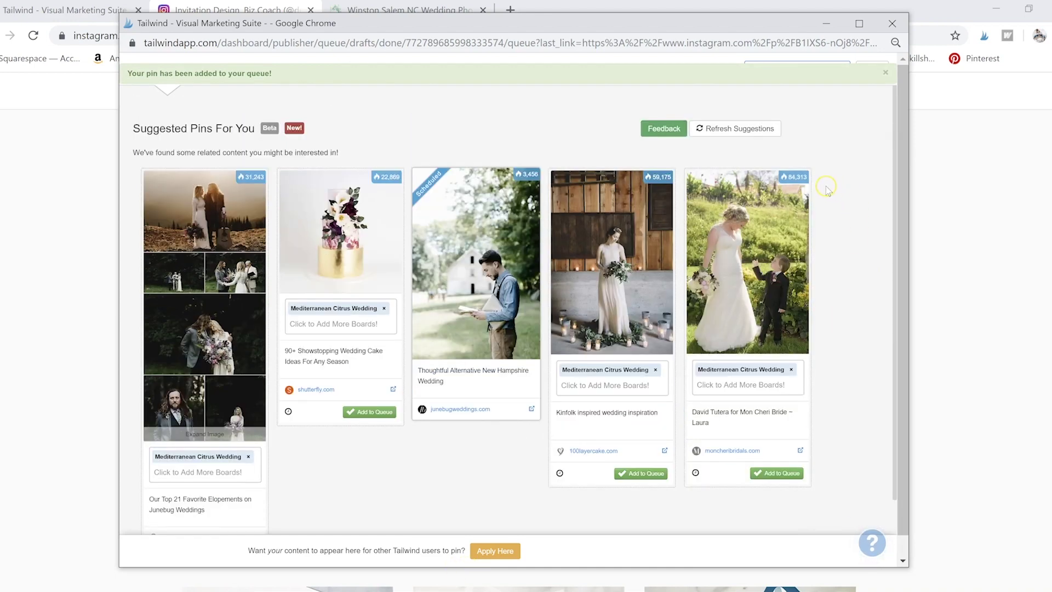
scroll(827, 188, down, 1)
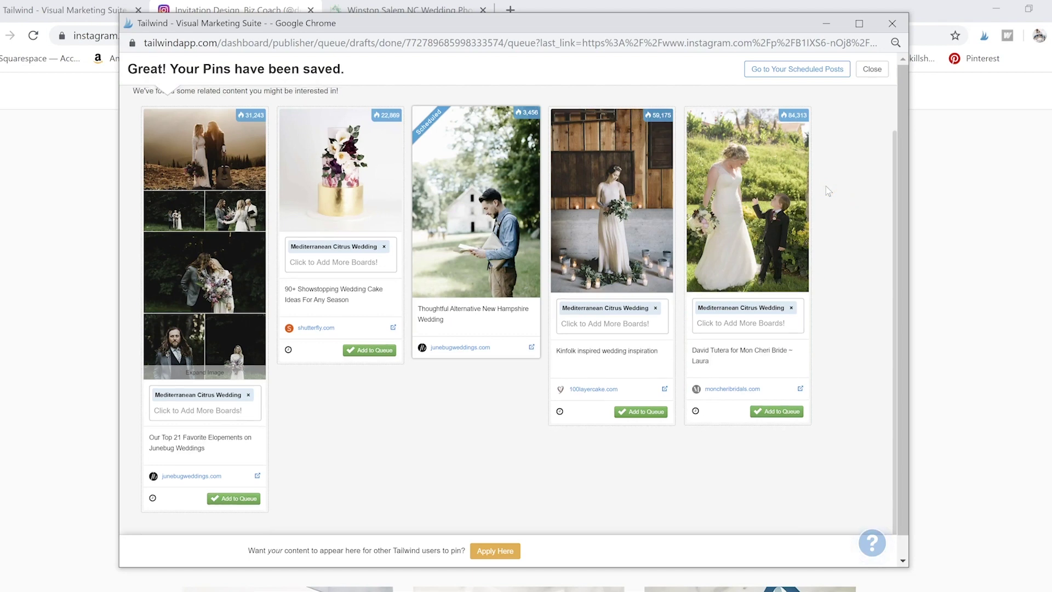
scroll(827, 190, up, 1)
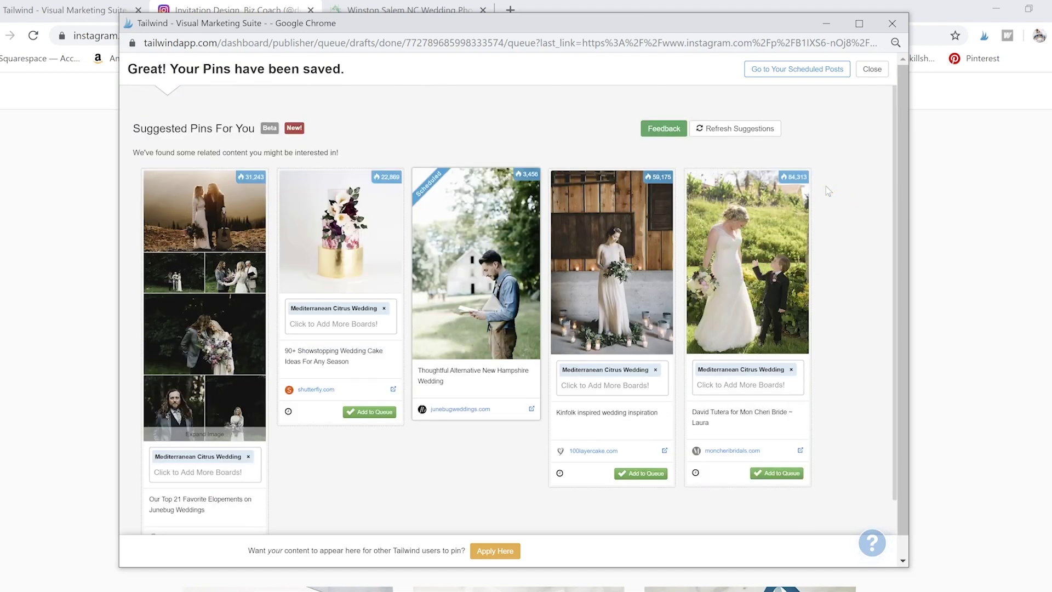
scroll(827, 190, down, 1)
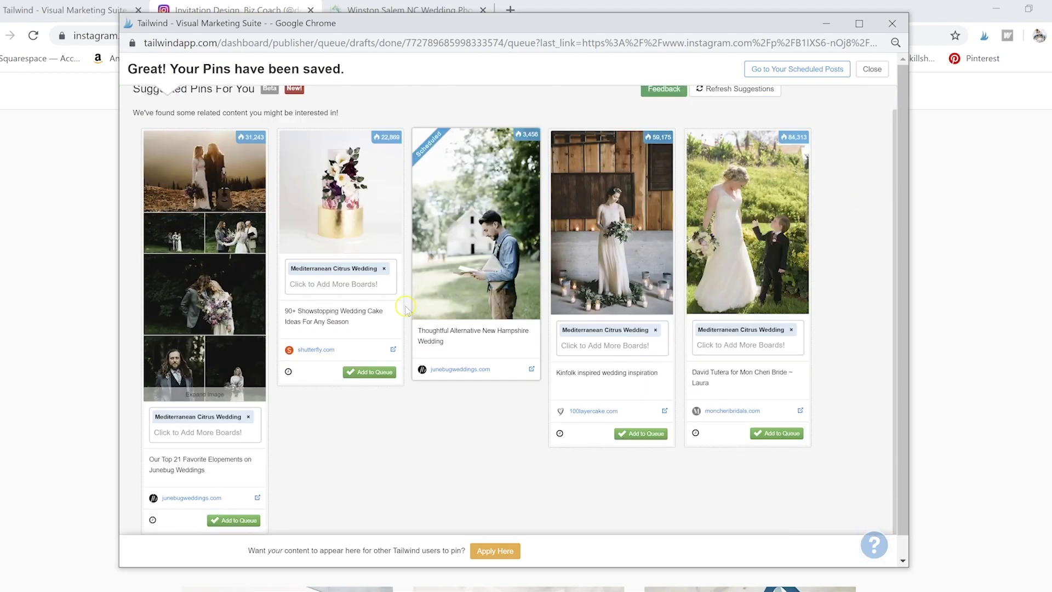
click(385, 268)
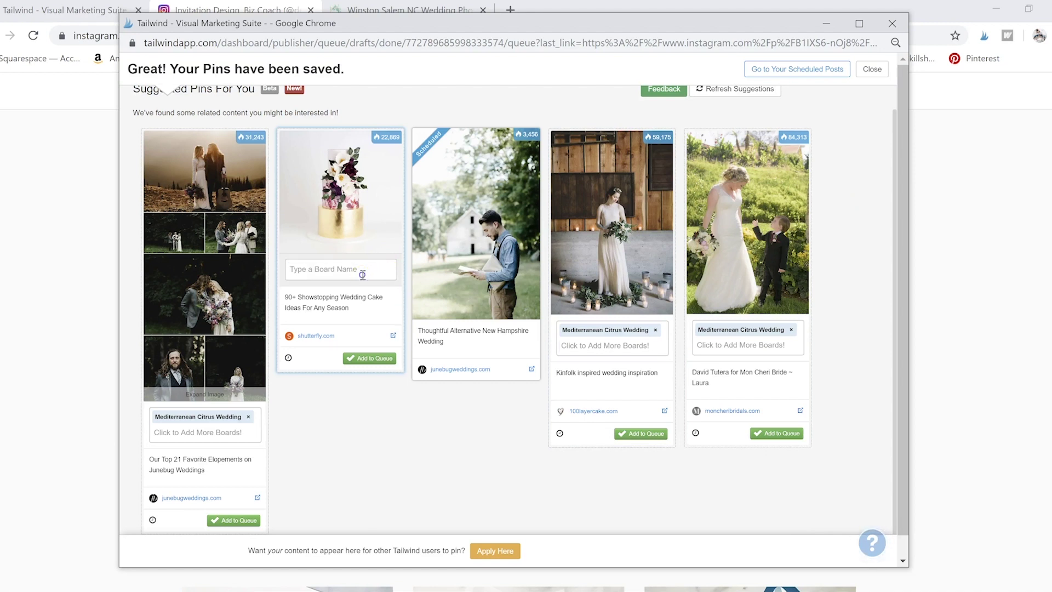
click(362, 274)
scroll(342, 329, down, 3)
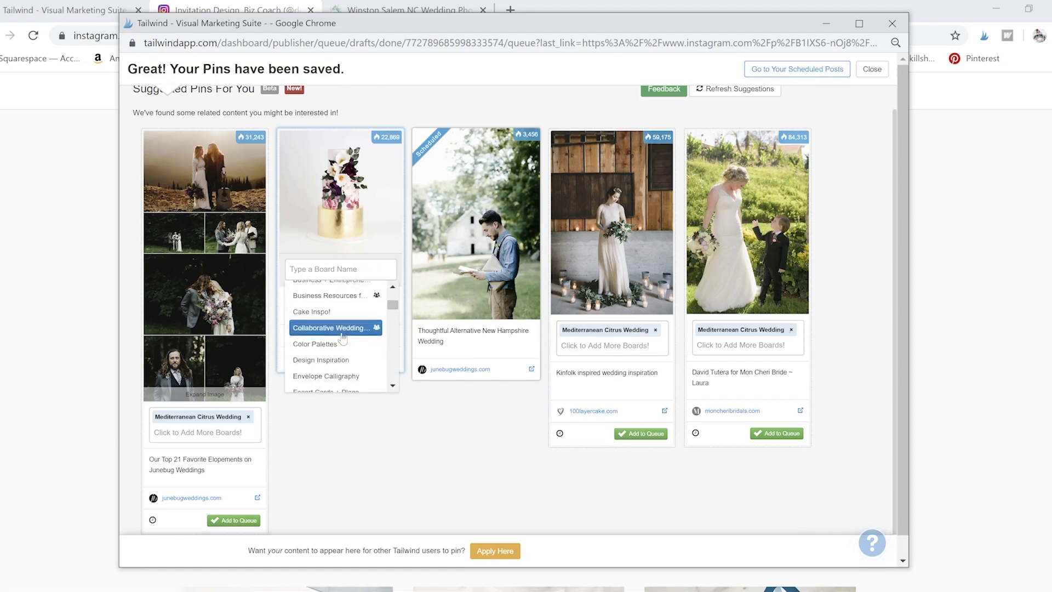
click(334, 309)
click(355, 372)
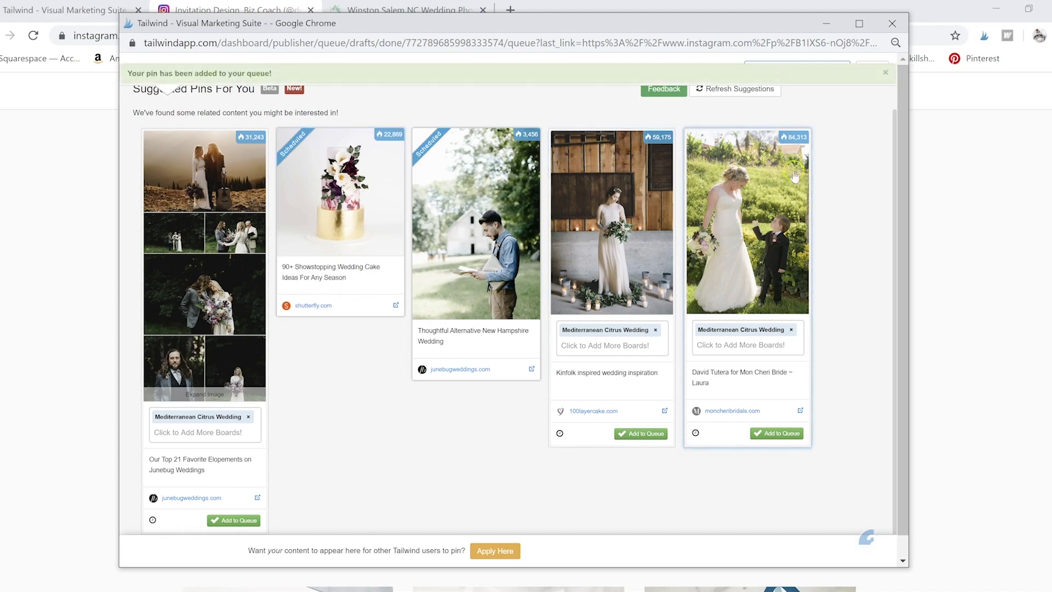
click(890, 25)
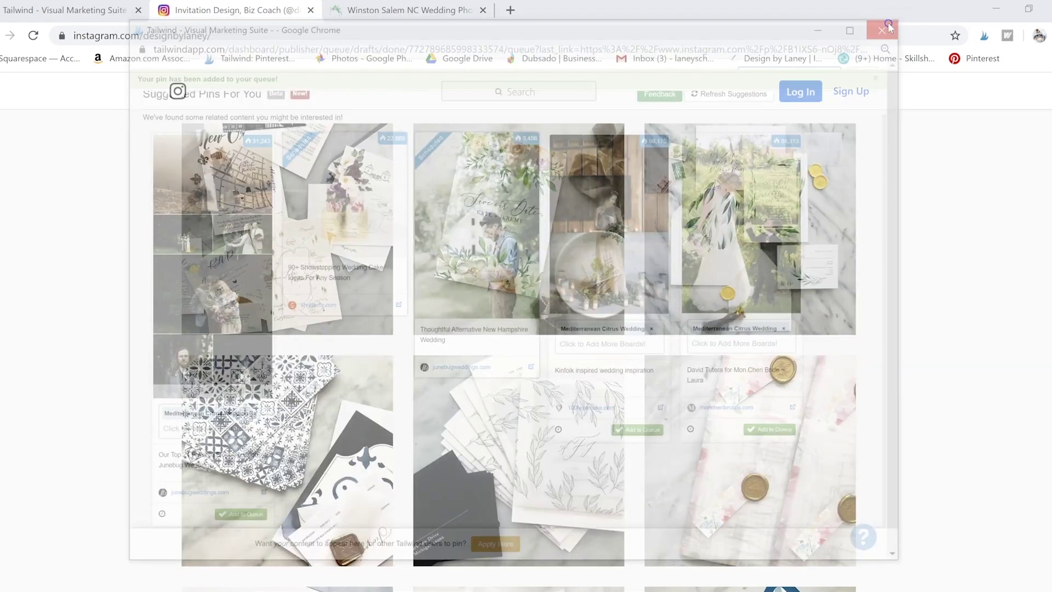
Step: Scroll the Your Schedule calendar to early October and preview the queued pins
scroll(861, 324, down, 15)
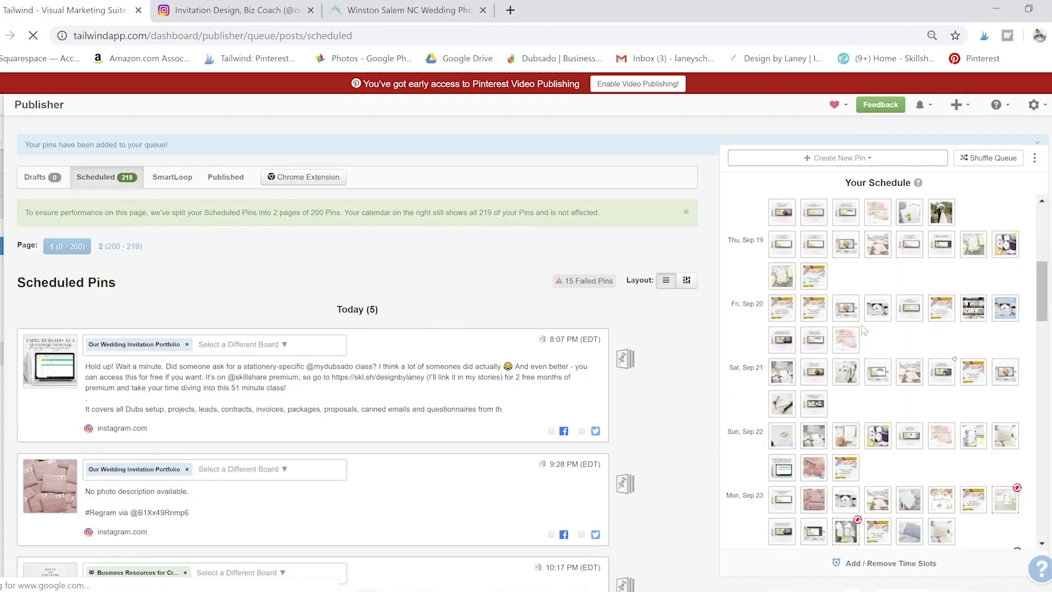
scroll(864, 330, down, 5)
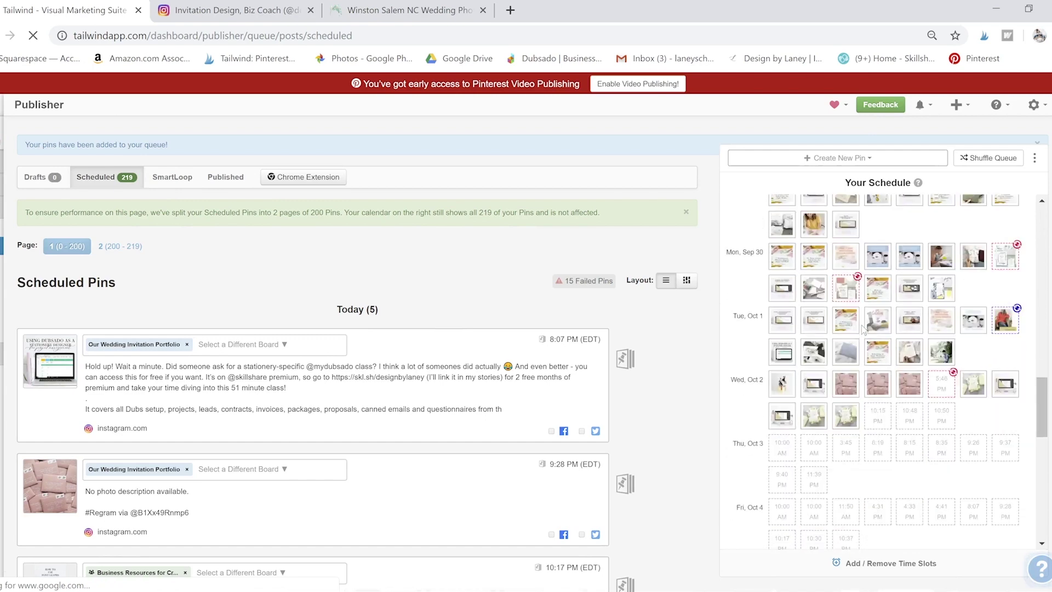
scroll(876, 306, down, 1)
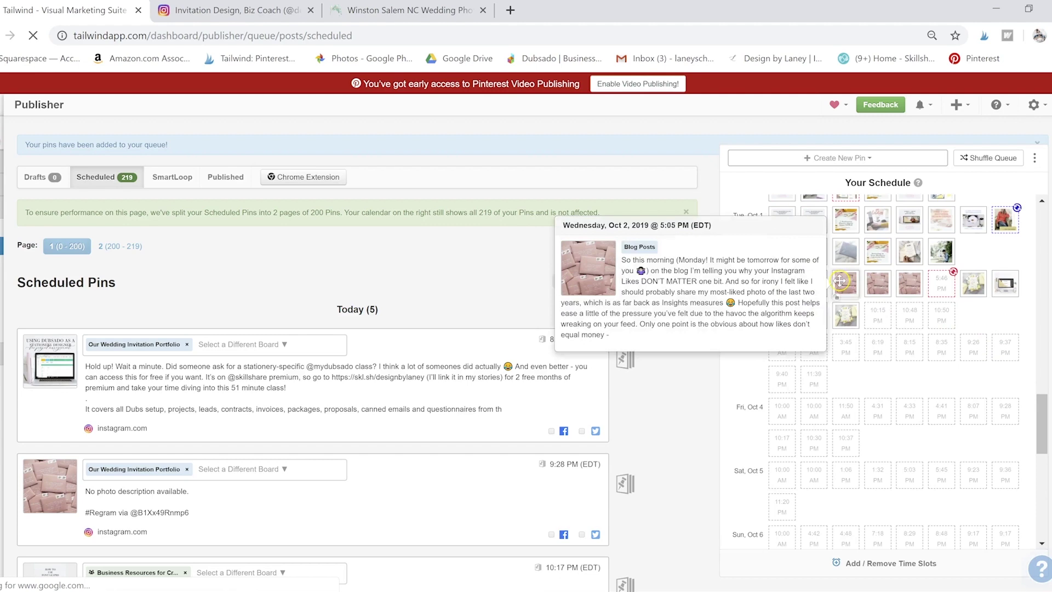
mouse_move(803, 284)
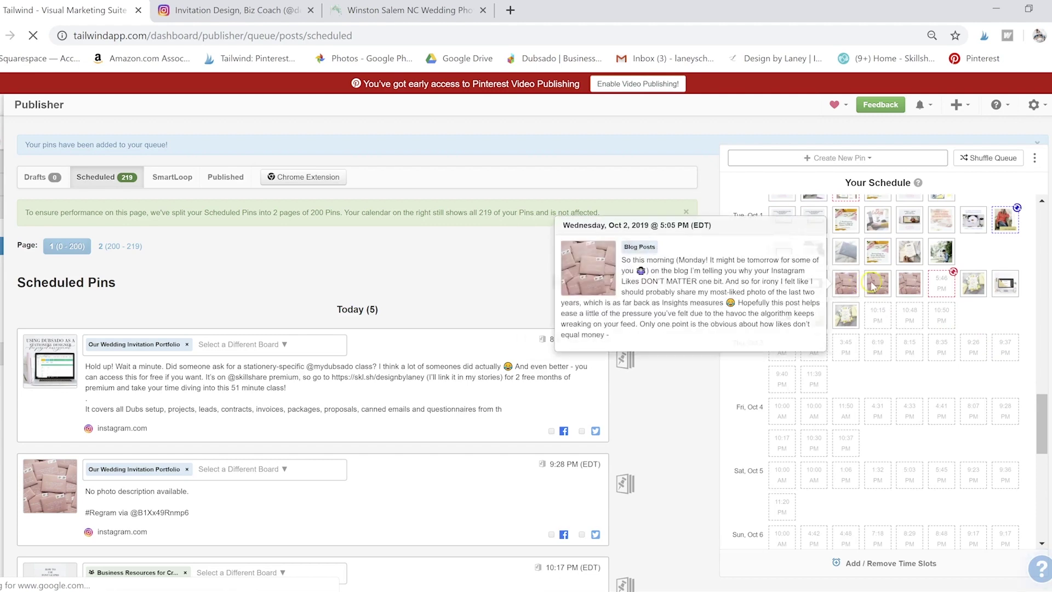
mouse_move(847, 280)
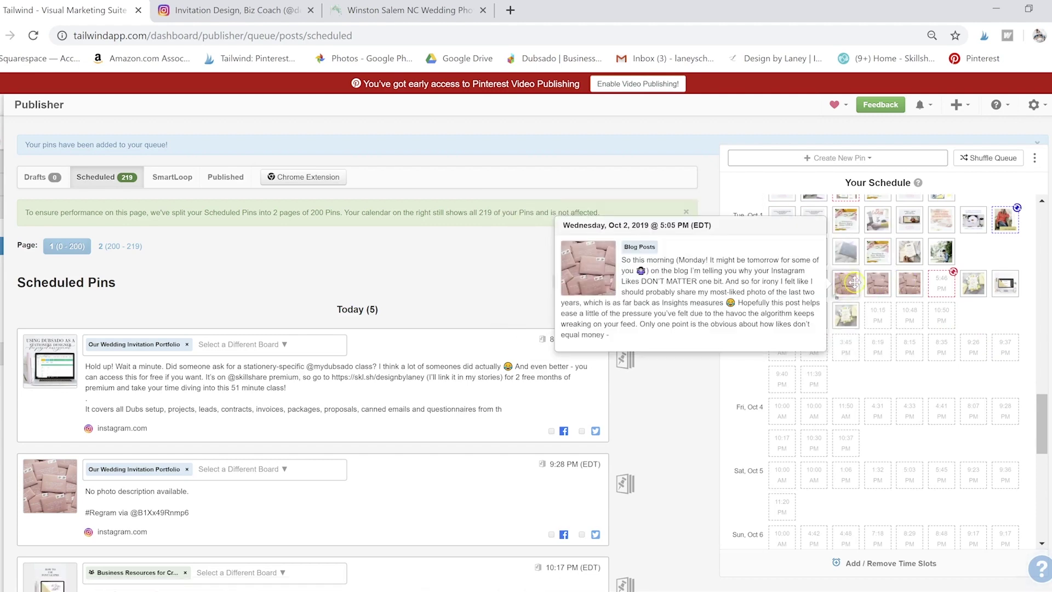
mouse_move(907, 282)
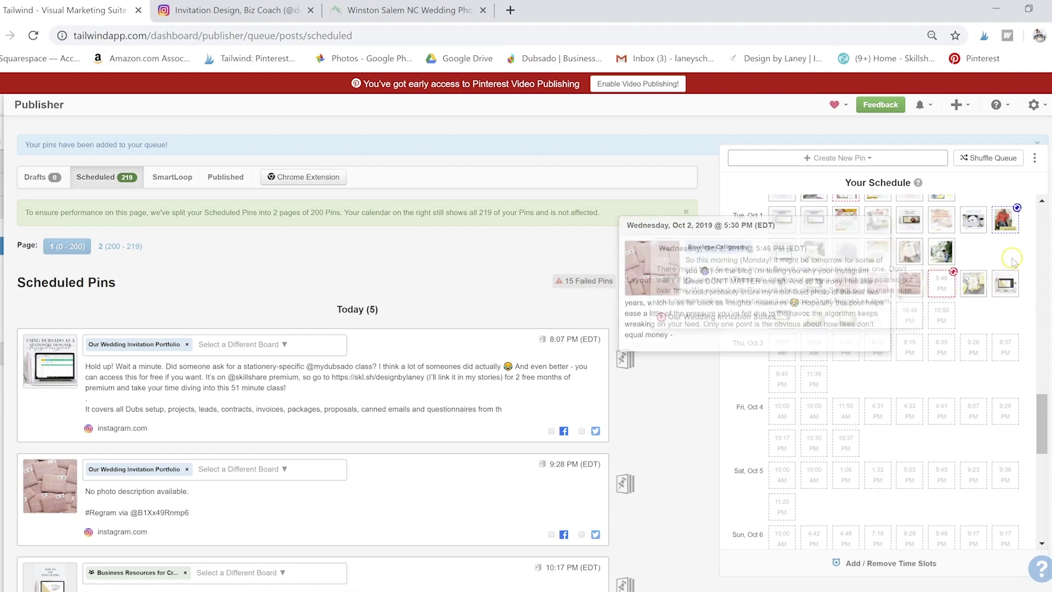
Step: Move the yellow Oct 2 pin to a later slot that day and lock it
scroll(986, 263, up, 2)
scroll(1003, 259, up, 1)
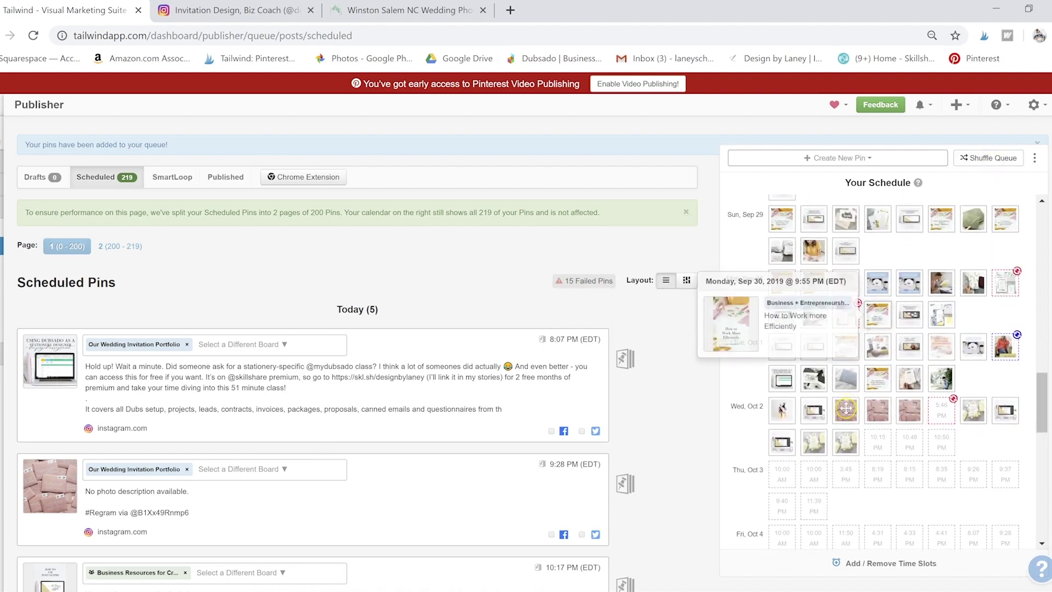
mouse_move(845, 410)
drag(846, 414, 953, 418)
mouse_move(966, 425)
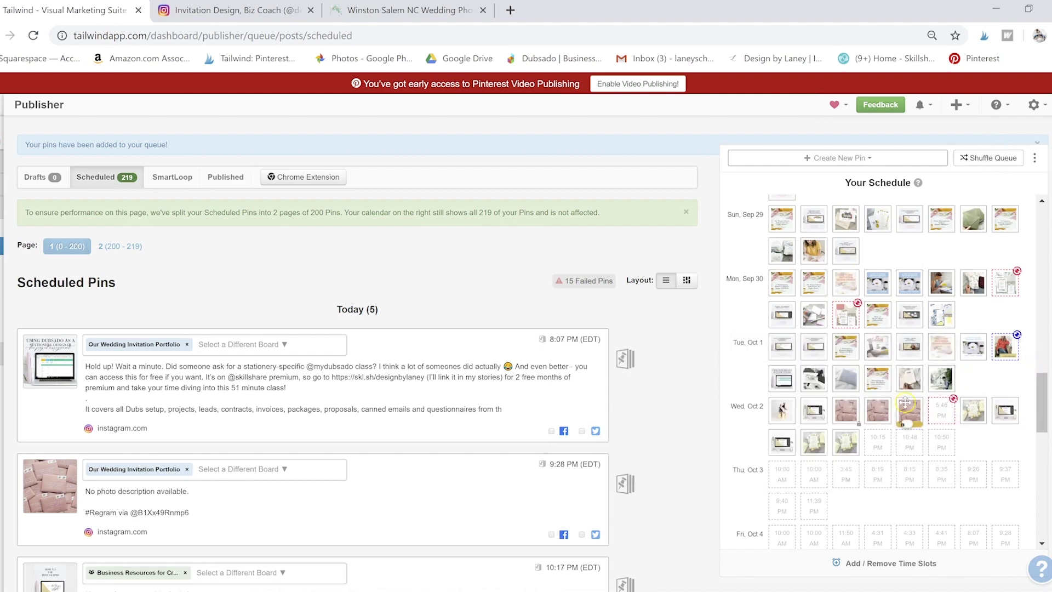
click(858, 424)
Step: Shuffle the whole pin queue and confirm
click(991, 162)
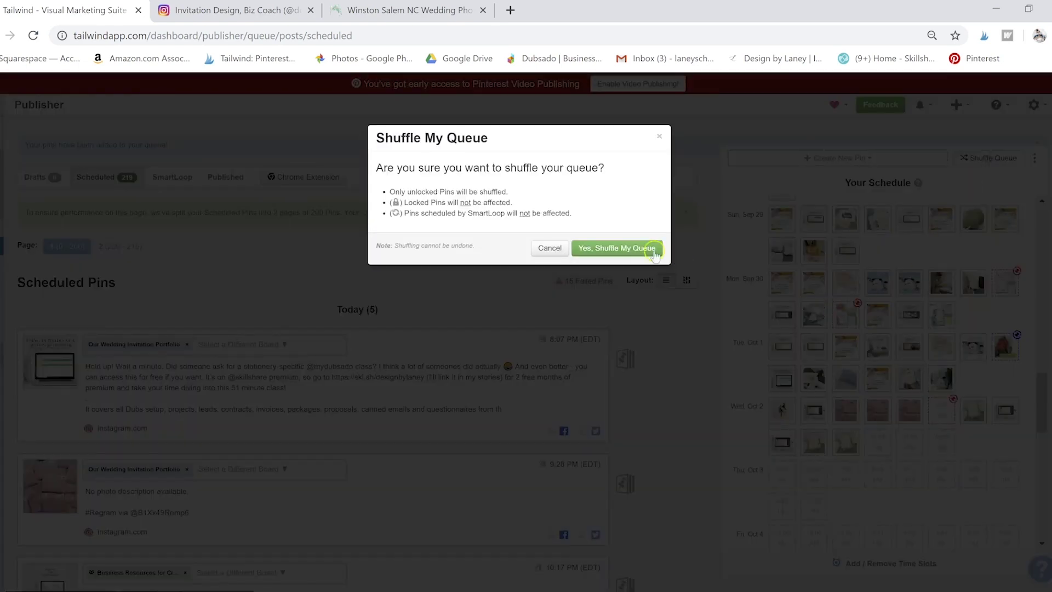
click(614, 249)
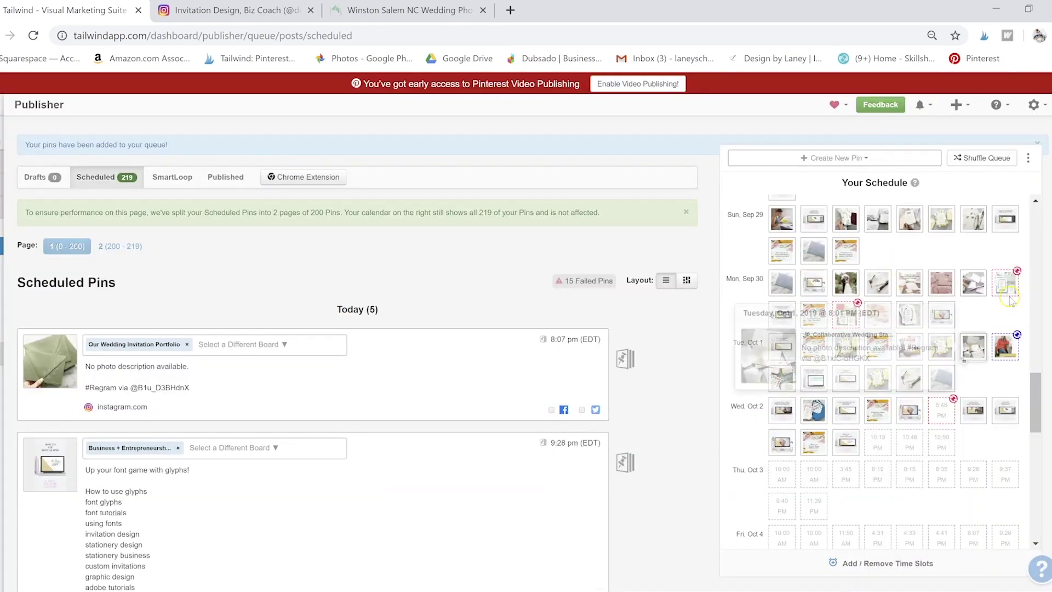
mouse_move(972, 337)
scroll(972, 336, up, 3)
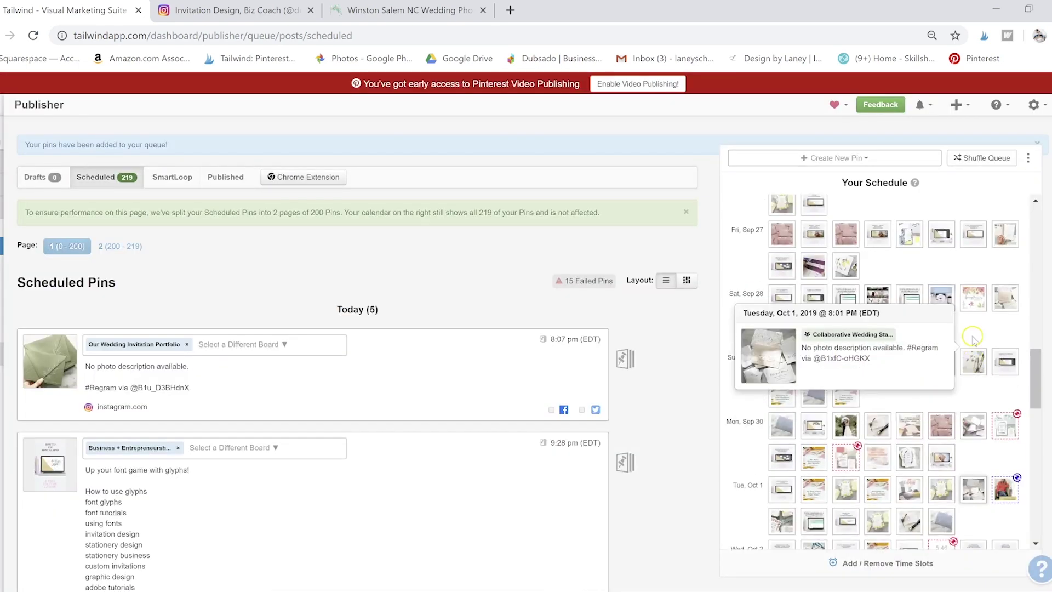
scroll(973, 336, up, 2)
mouse_move(939, 498)
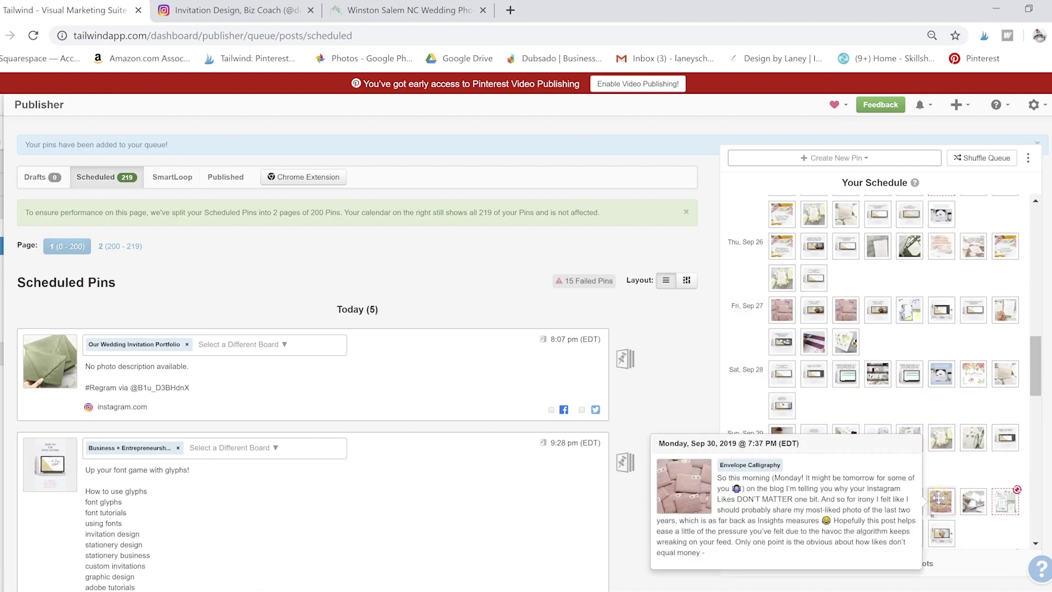
mouse_move(942, 438)
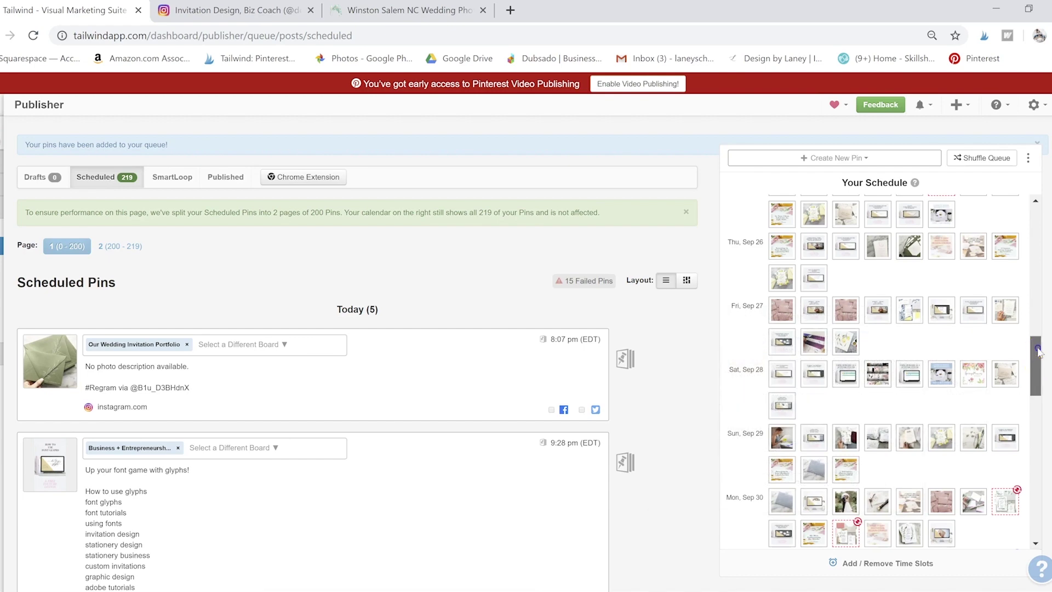
Step: Move the Sunday Sep 22 10:32 PM pin into the Monday Sep 23 row
drag(1043, 364, 1044, 209)
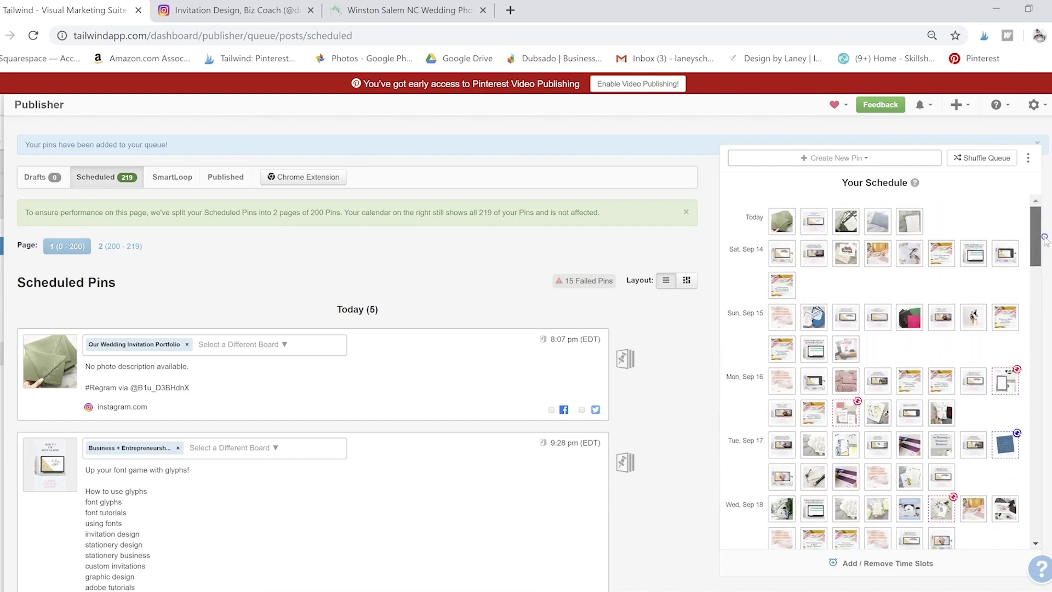
drag(1045, 210, 1043, 263)
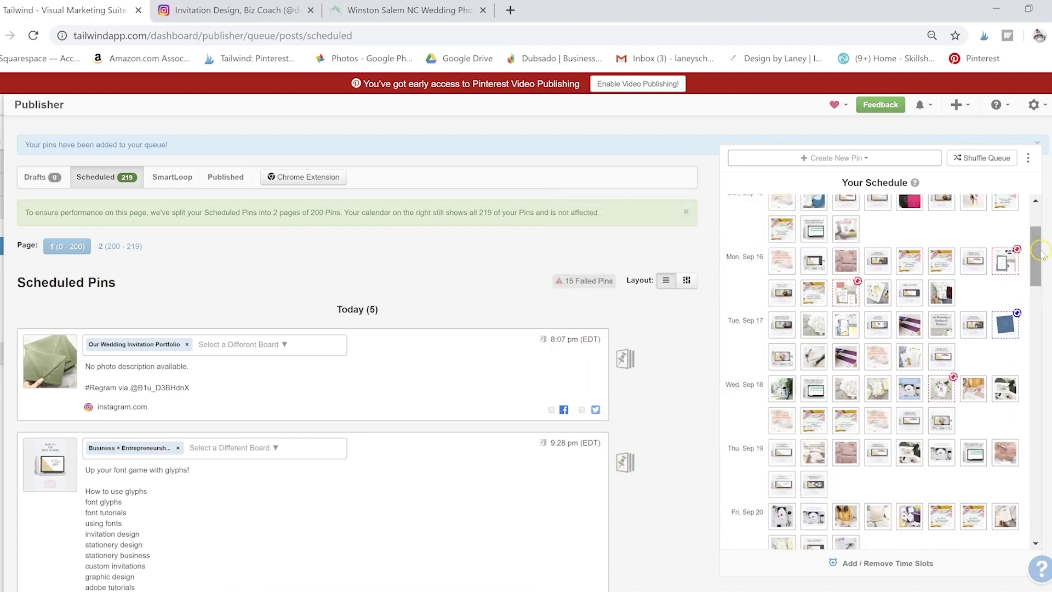
drag(1038, 252, 1045, 313)
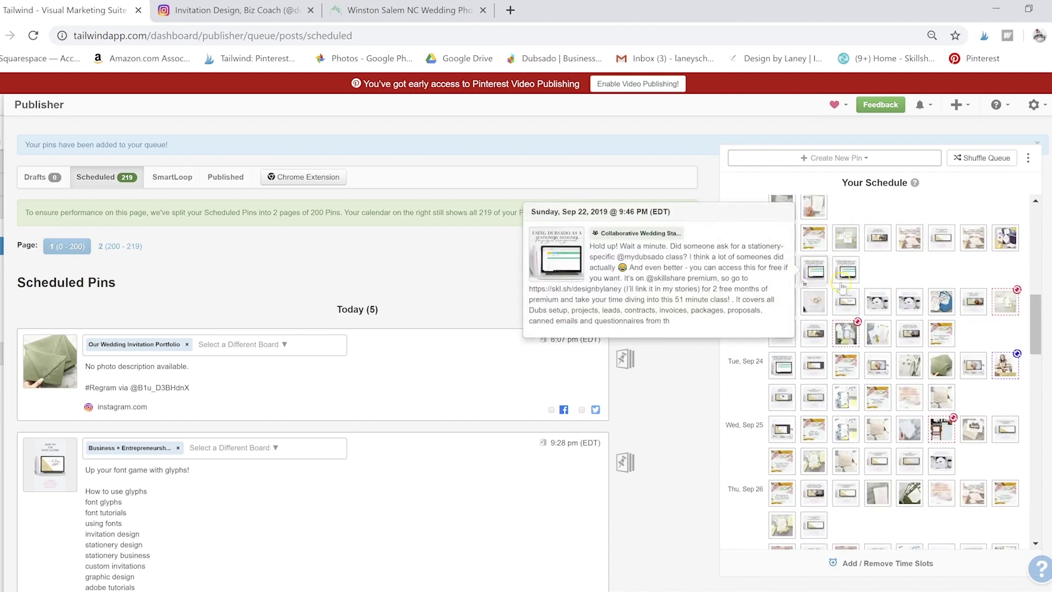
mouse_move(826, 272)
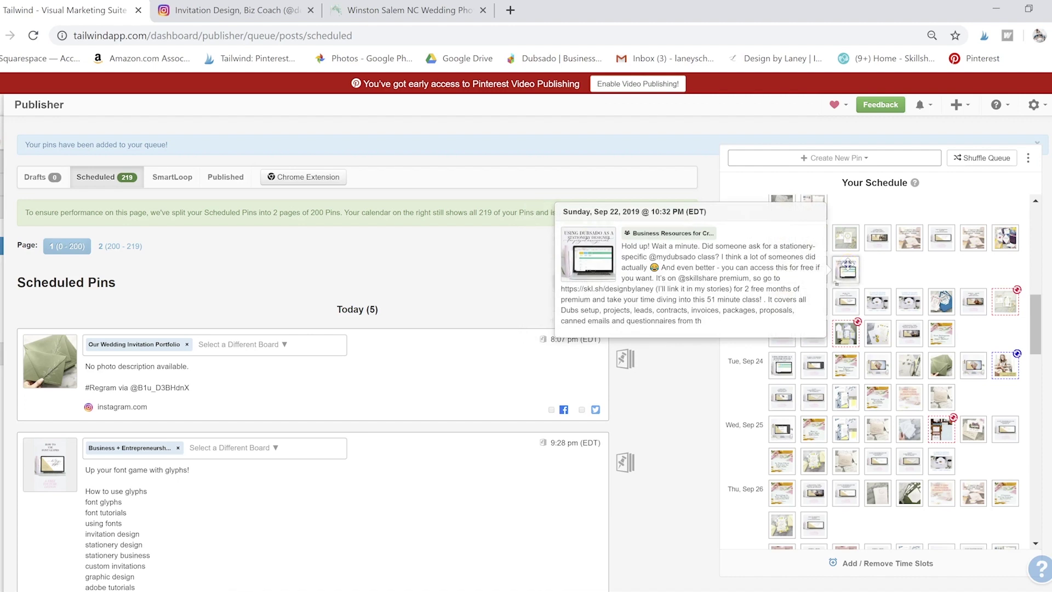
drag(883, 332, 905, 324)
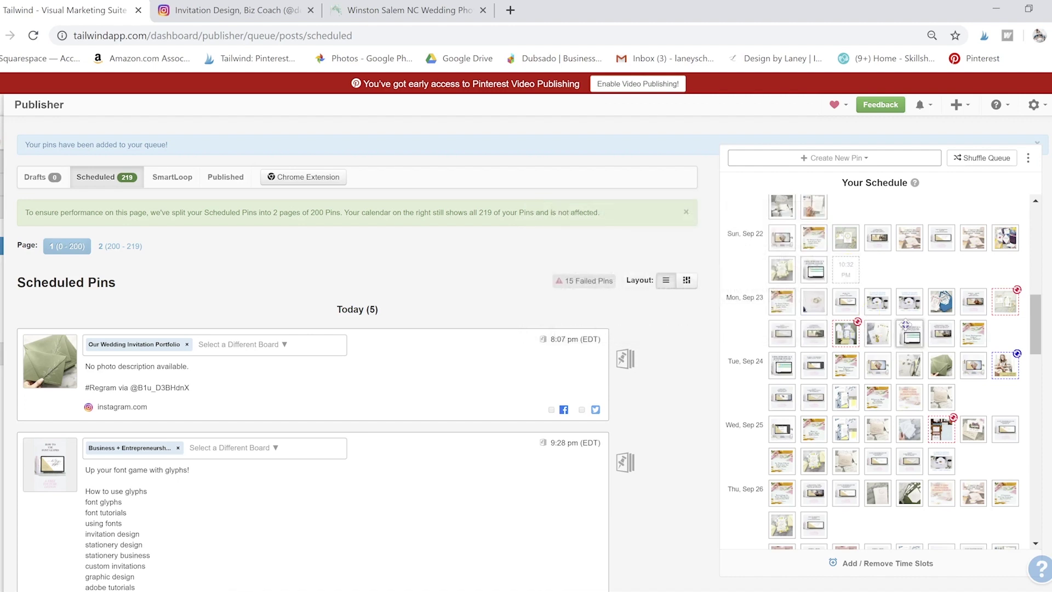
drag(1006, 261, 1005, 269)
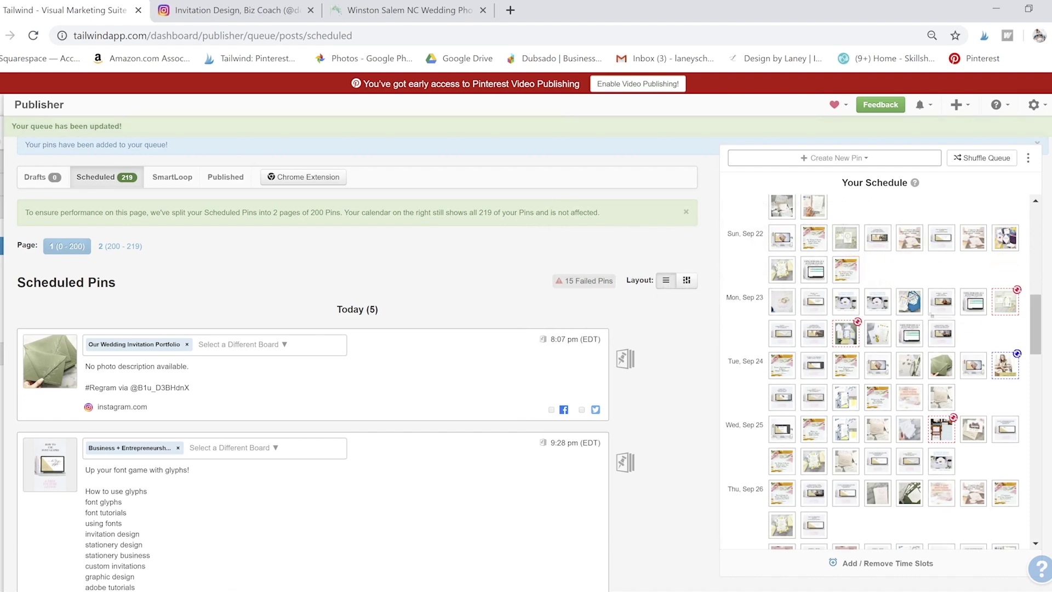
Step: Lock Today's first pin in its time slot, then unlock it again
scroll(1000, 338, up, 10)
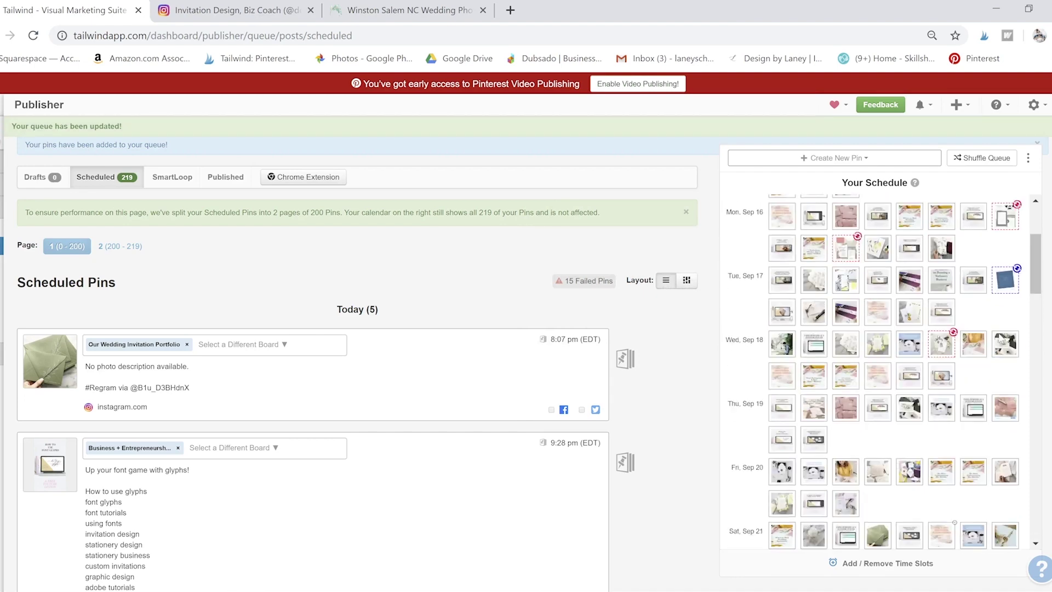
mouse_move(769, 227)
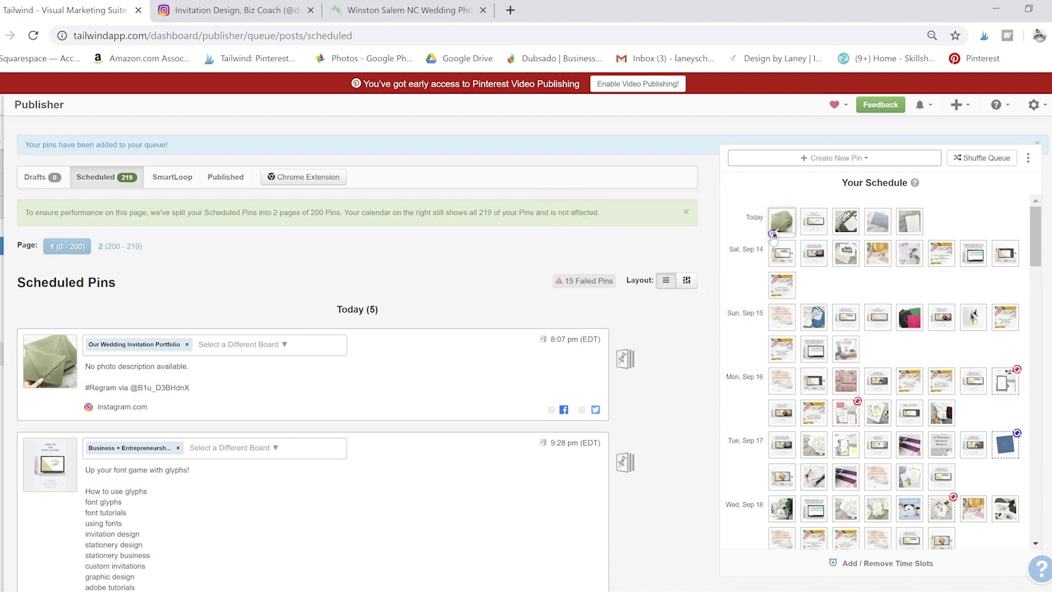
click(772, 235)
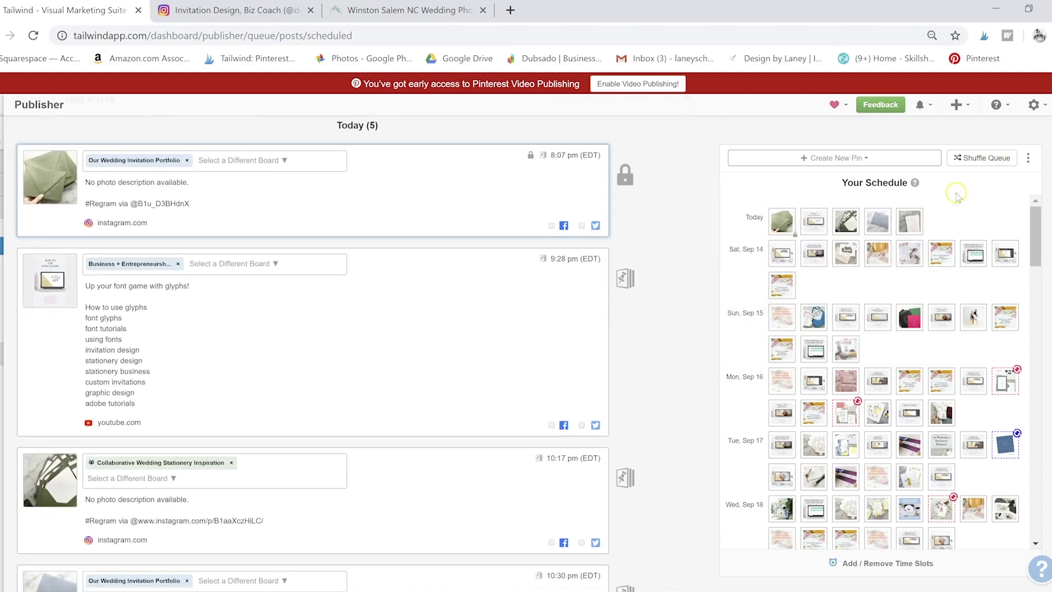
mouse_move(778, 240)
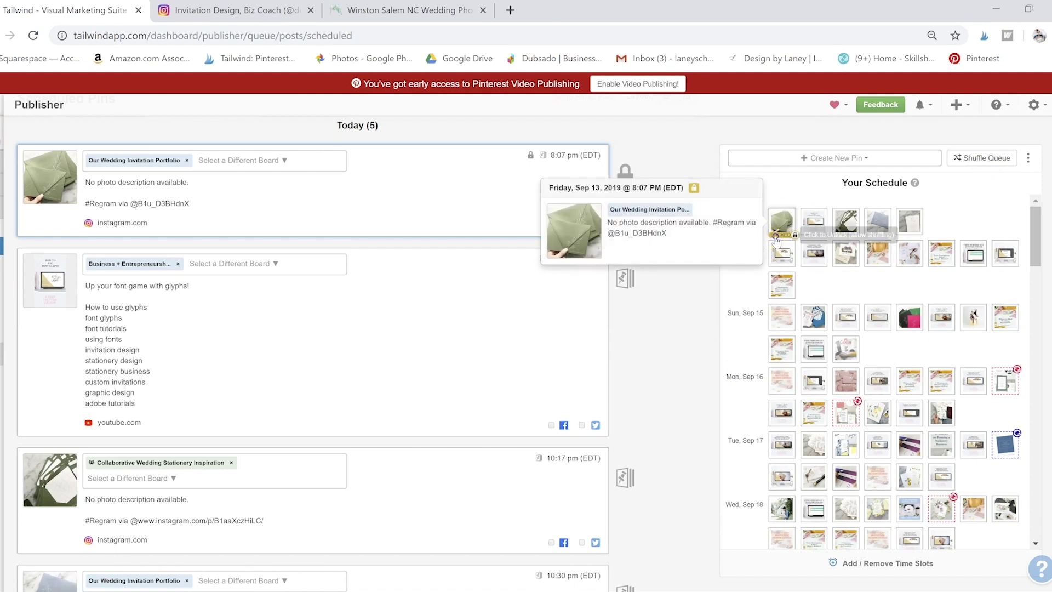
click(779, 237)
Step: Switch to the Winston-Salem wedding photographer's galleries tab and scroll through its Weddings slideshow
click(386, 11)
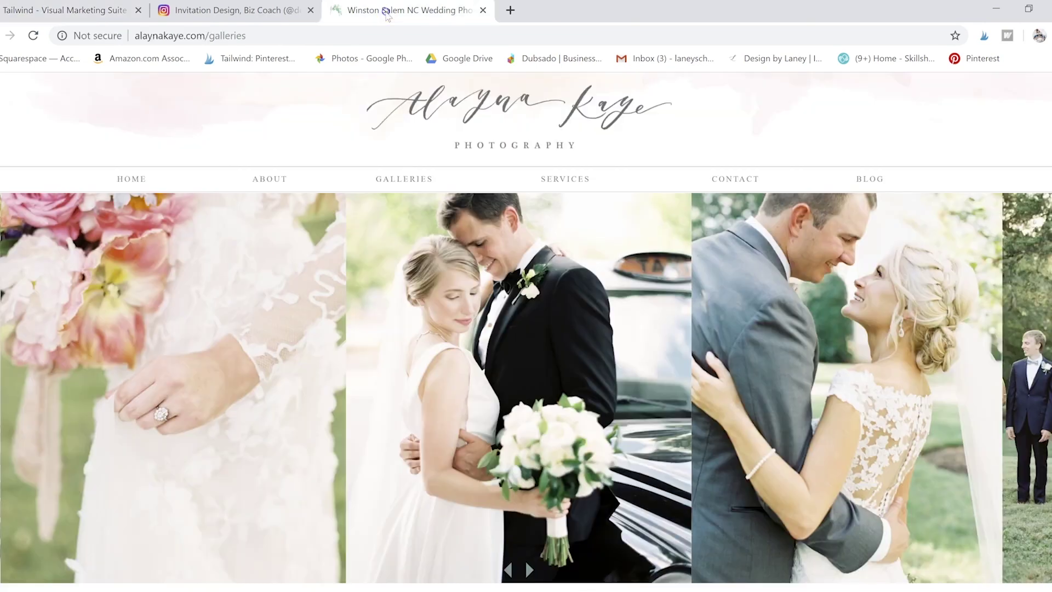
scroll(689, 189, down, 5)
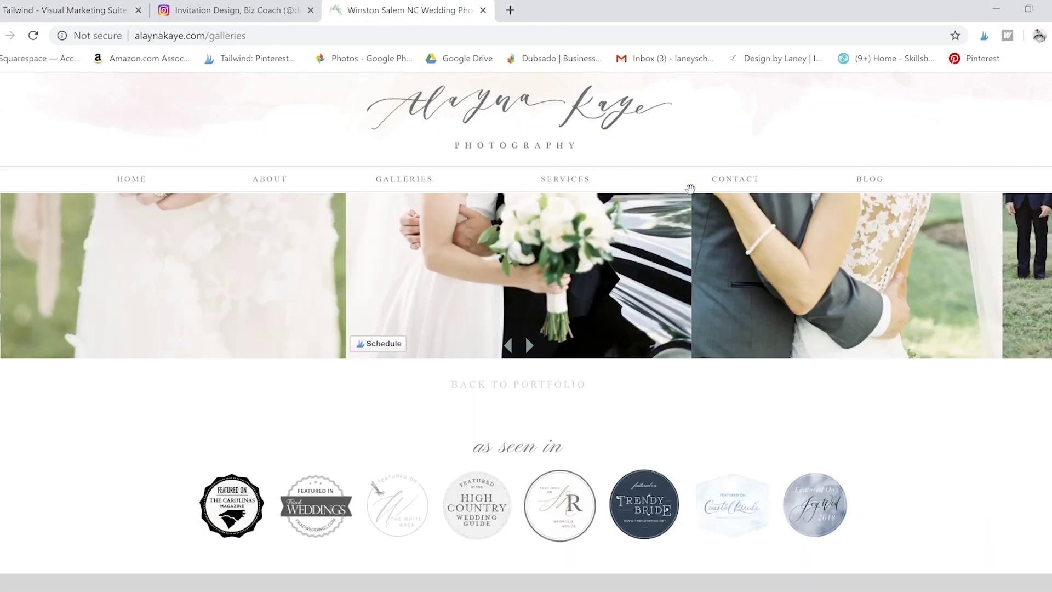
scroll(691, 192, up, 8)
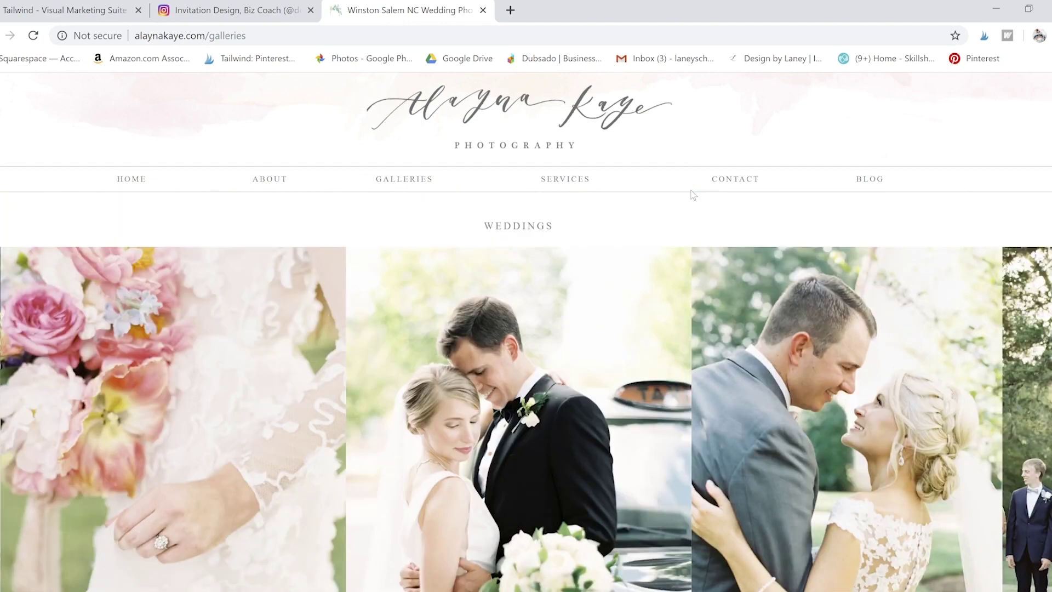
scroll(693, 194, down, 1)
scroll(689, 188, up, 2)
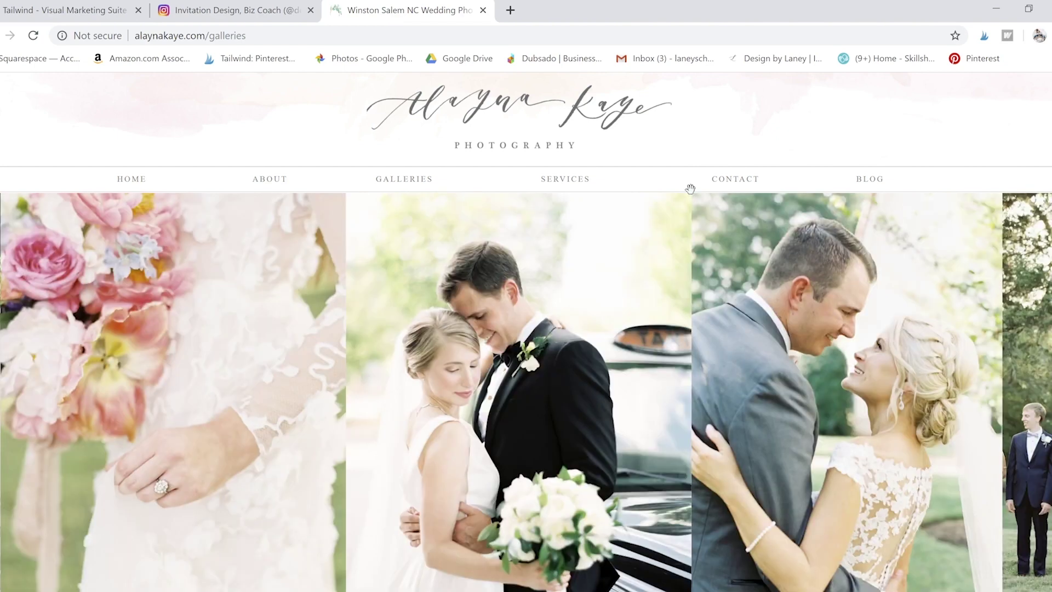
scroll(690, 188, down, 1)
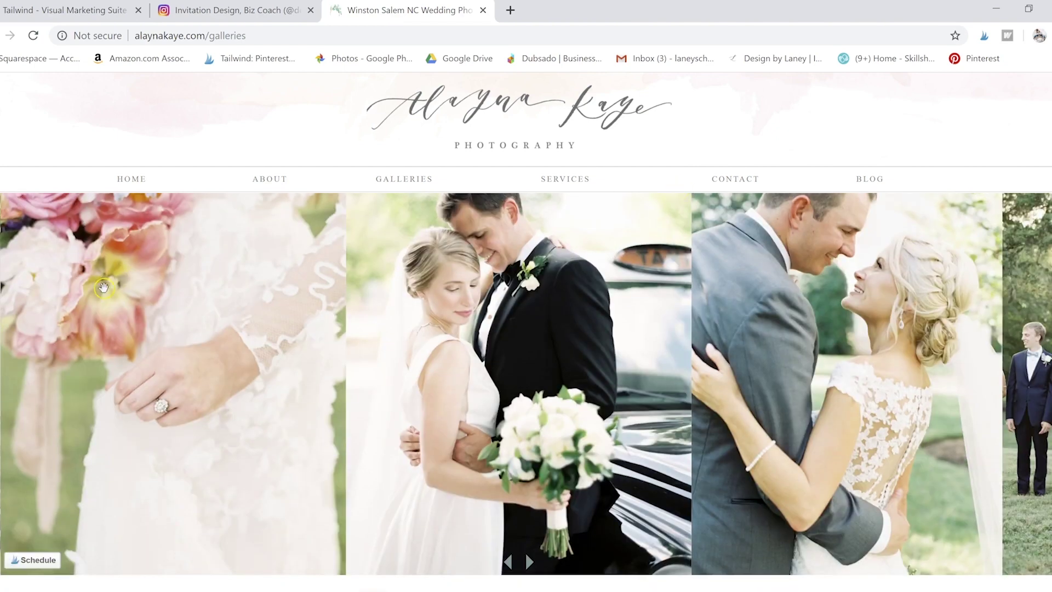
scroll(424, 468, up, 1)
scroll(424, 469, down, 2)
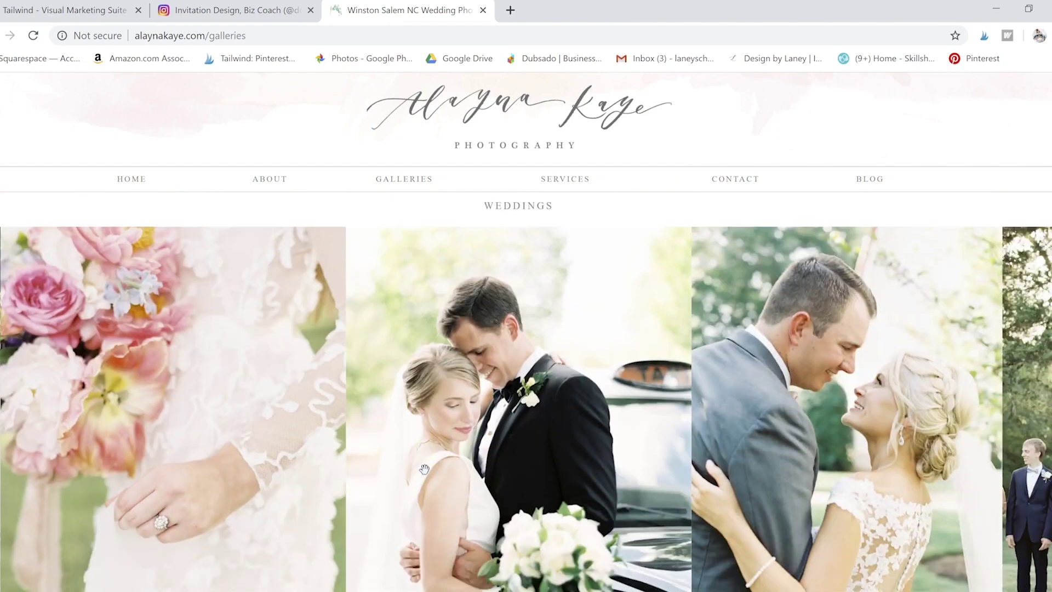
mouse_move(368, 572)
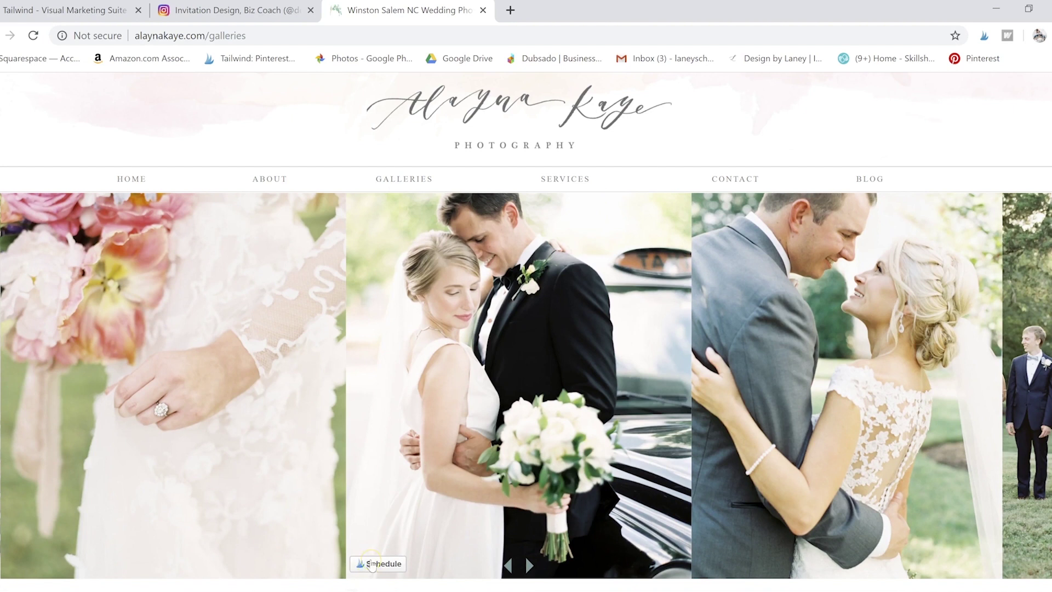
Step: Pick the bridal bouquet, couple embracing and bride-and-groom-by-car photos in the Tailwind image picker
click(984, 36)
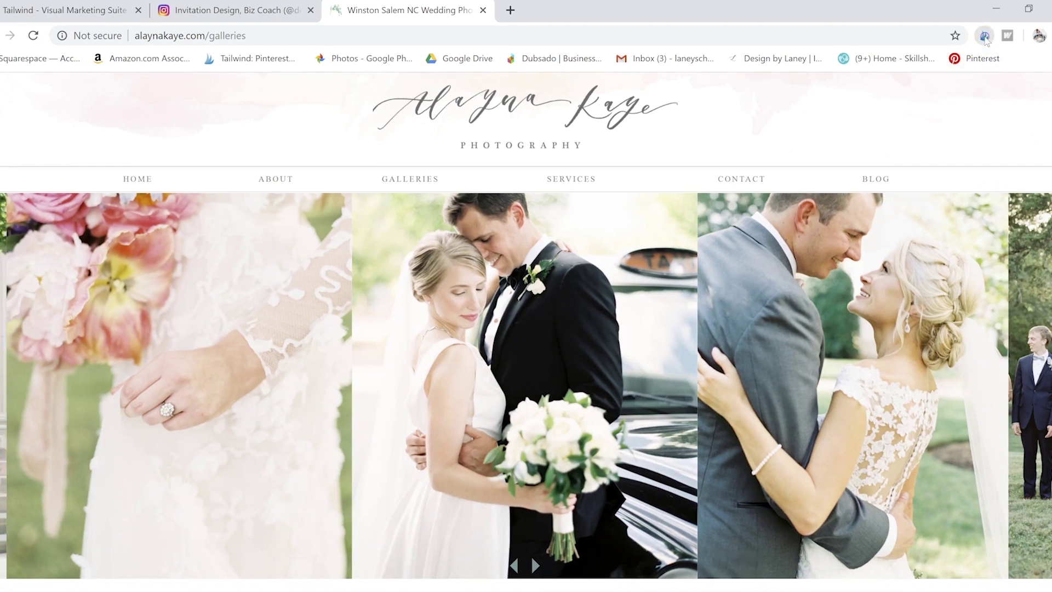
scroll(558, 249, down, 8)
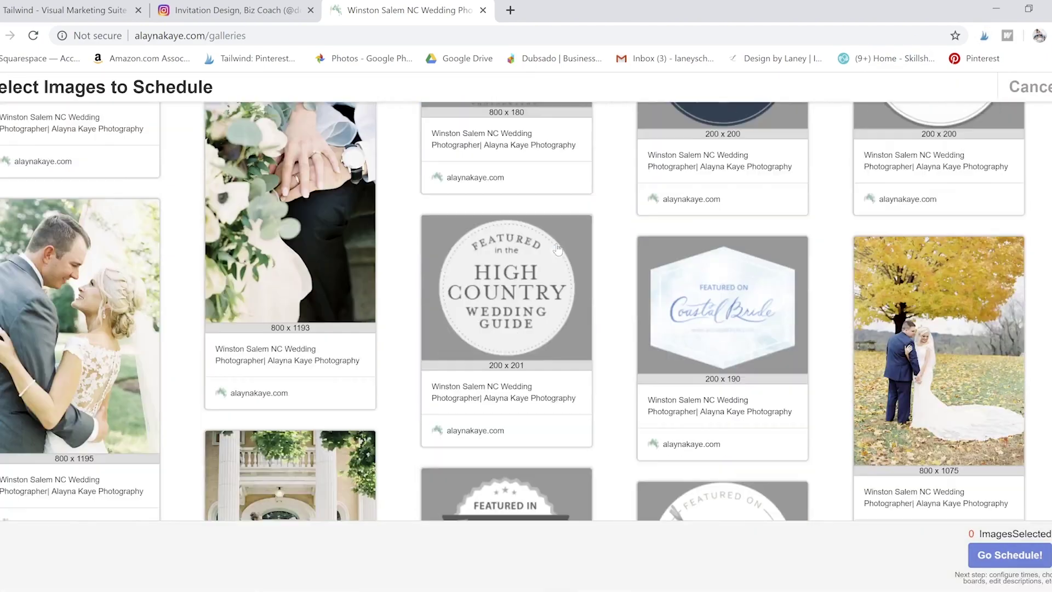
scroll(557, 249, down, 6)
scroll(557, 249, up, 13)
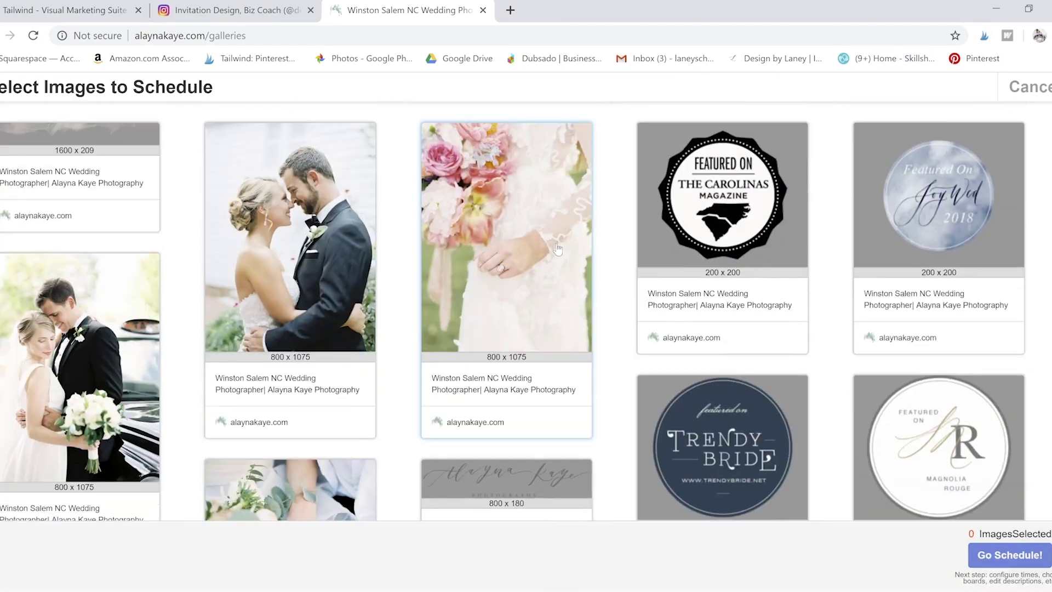
click(486, 218)
click(294, 245)
click(98, 316)
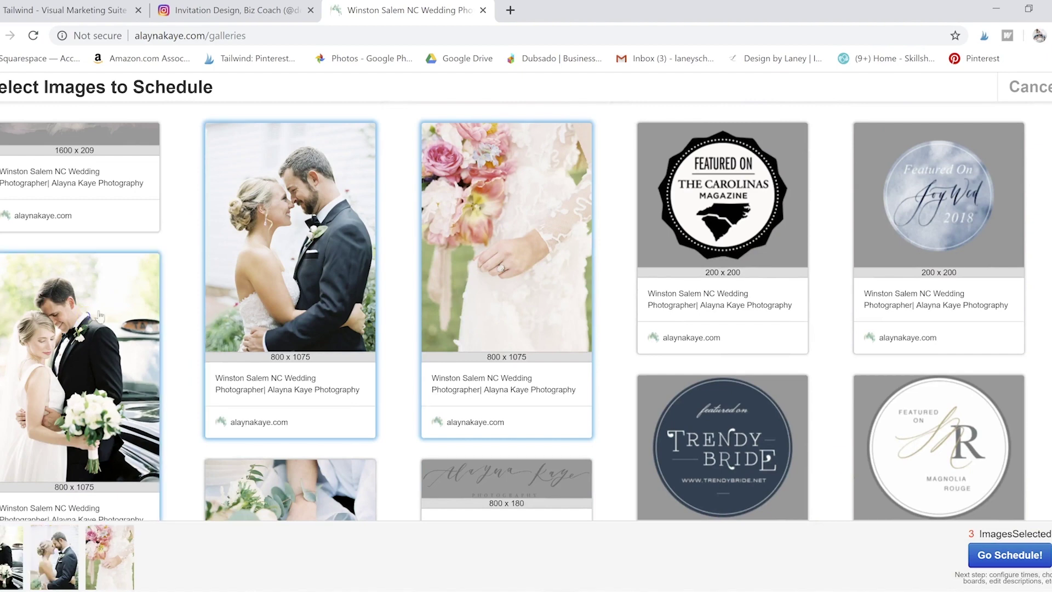
Step: Send the three selected photos to Tailwind as drafts and bring the drafts window into view
click(992, 554)
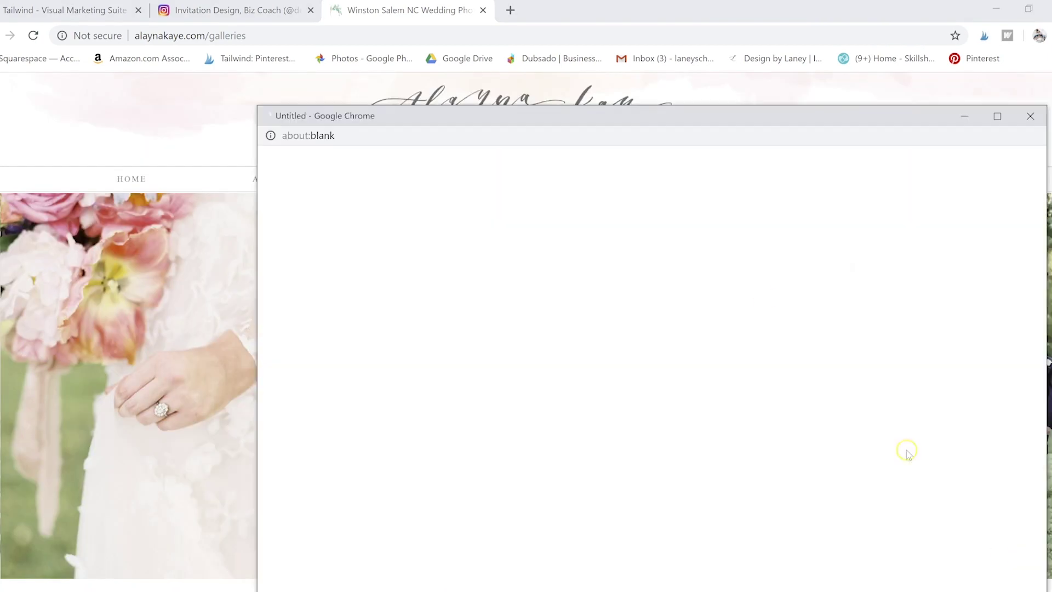
drag(646, 117, 504, 41)
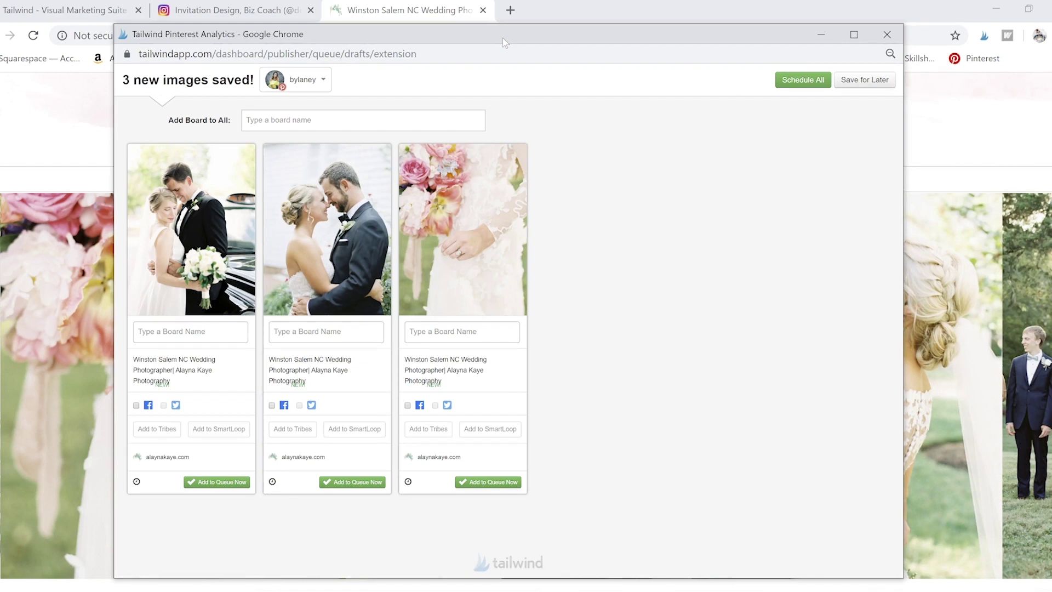
click(296, 121)
Step: Assign Wedding Bouquets to the bouquet photo and Wedding Venues we Love to the other two images
click(426, 330)
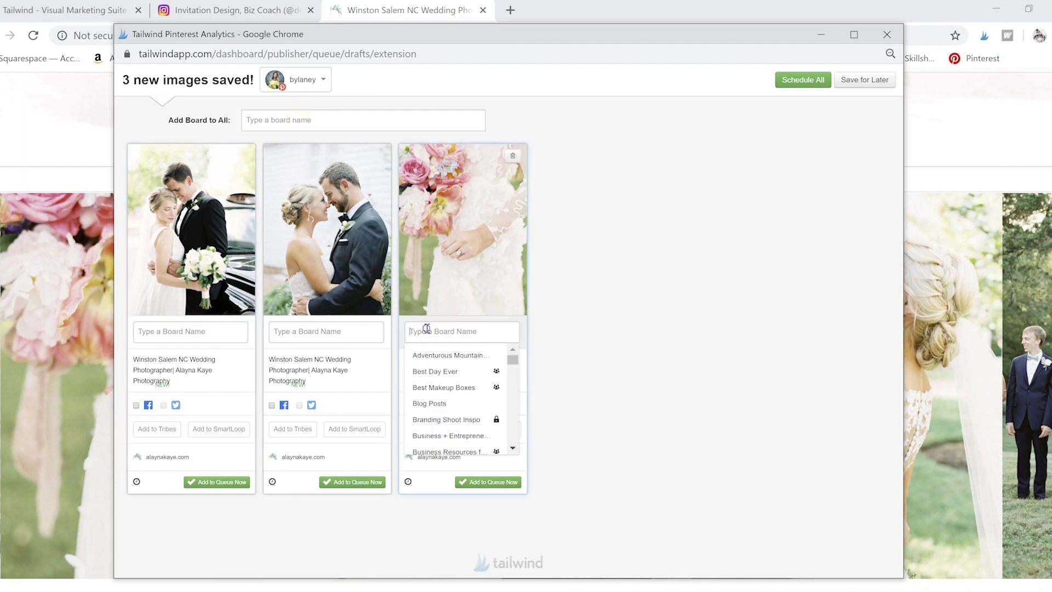
text(bouq)
click(444, 354)
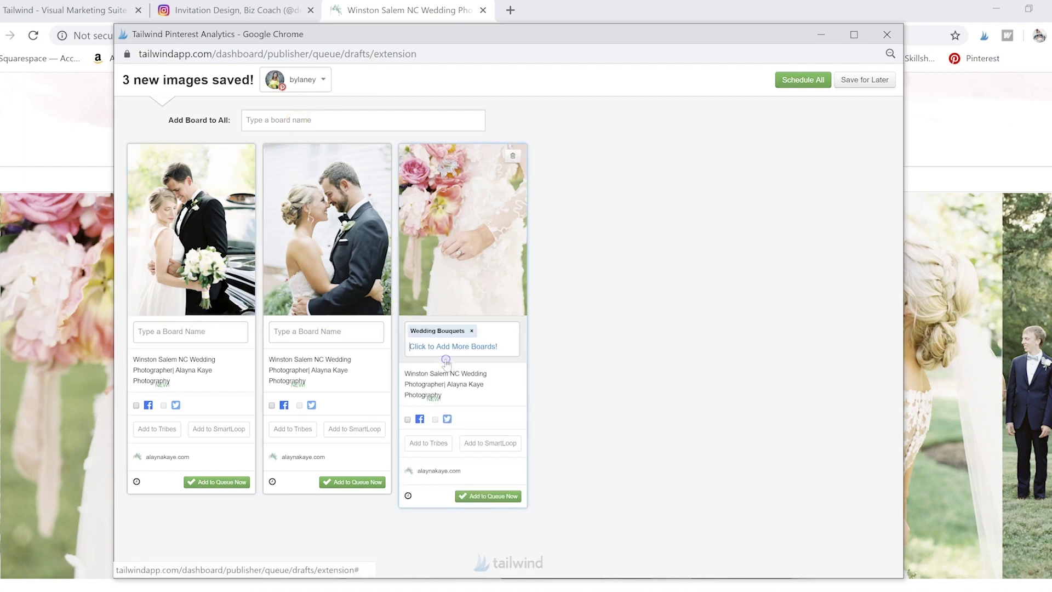
click(328, 336)
text(ven)
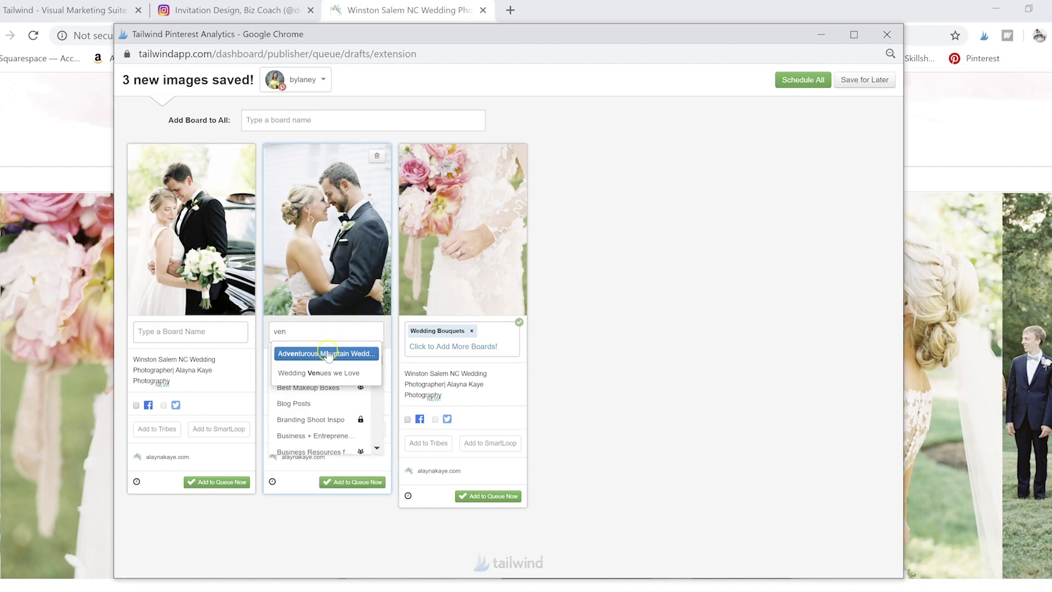
click(326, 373)
click(225, 332)
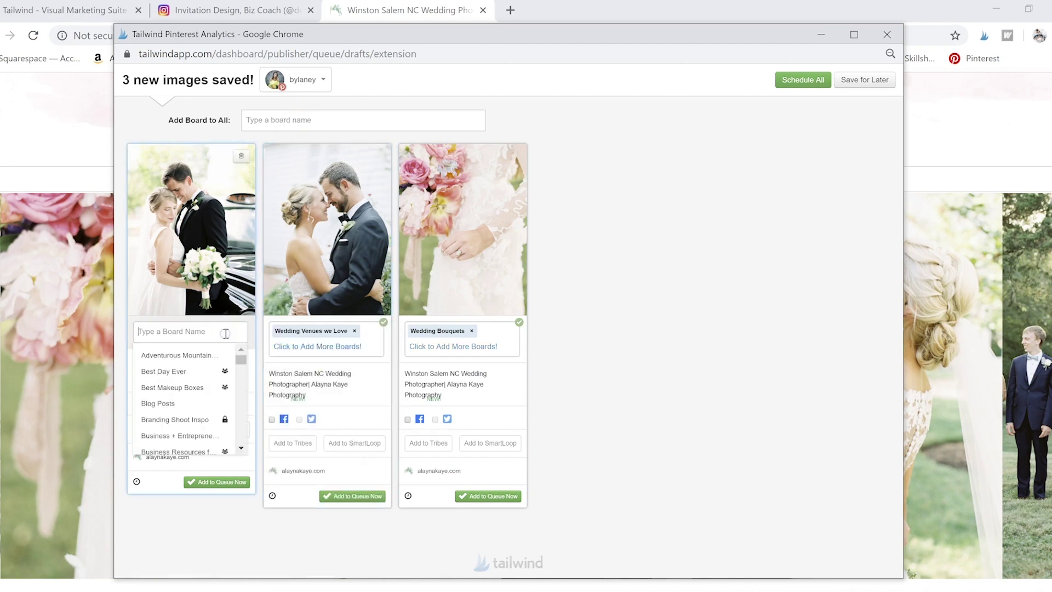
text(ven)
click(211, 373)
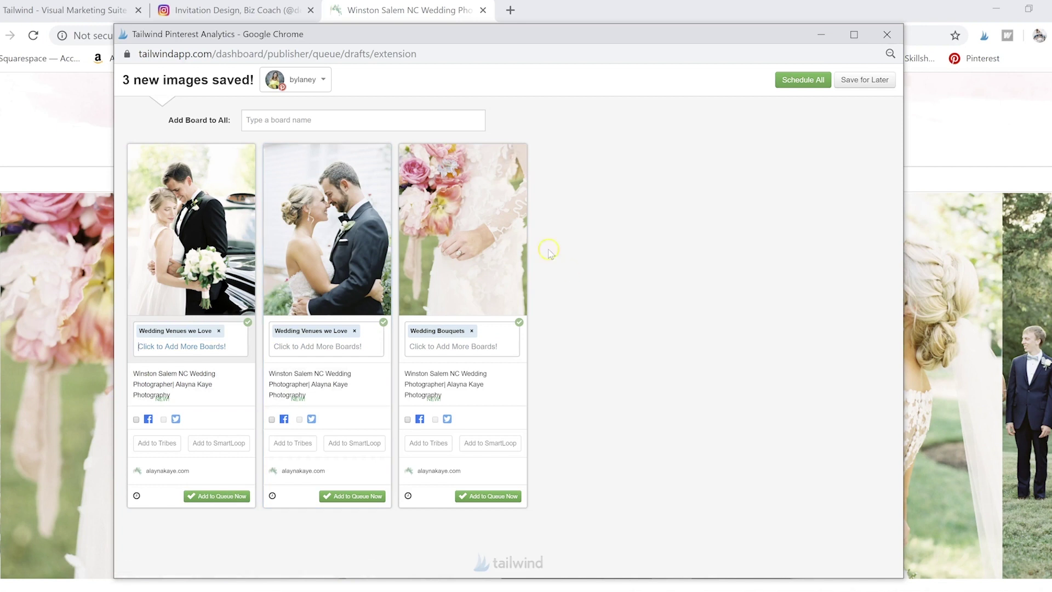
Step: Add the Our Wedding Invitation portfolio board to all three drafts
click(418, 120)
text(our)
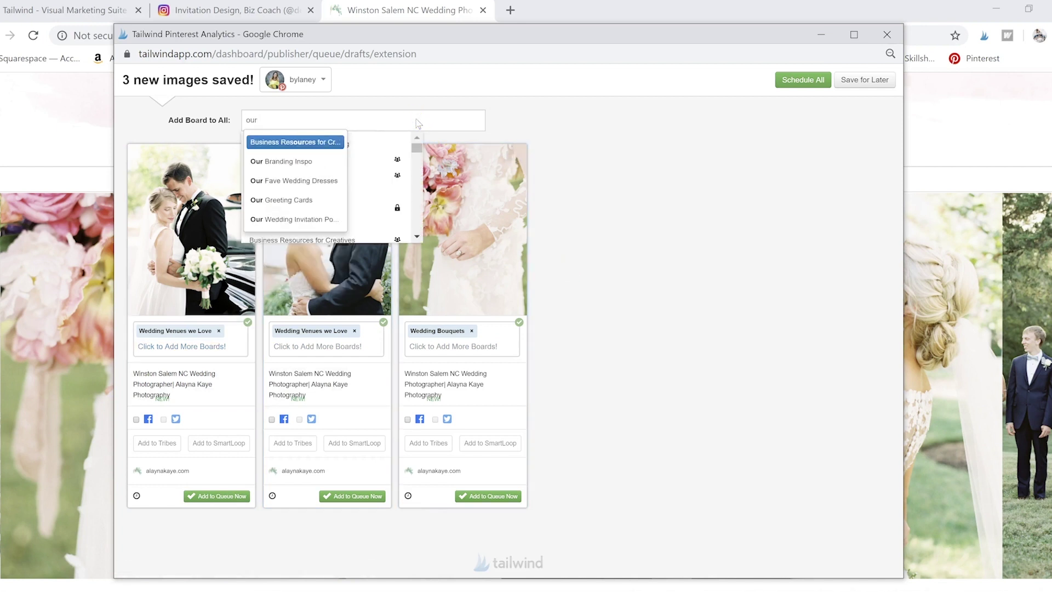
click(296, 219)
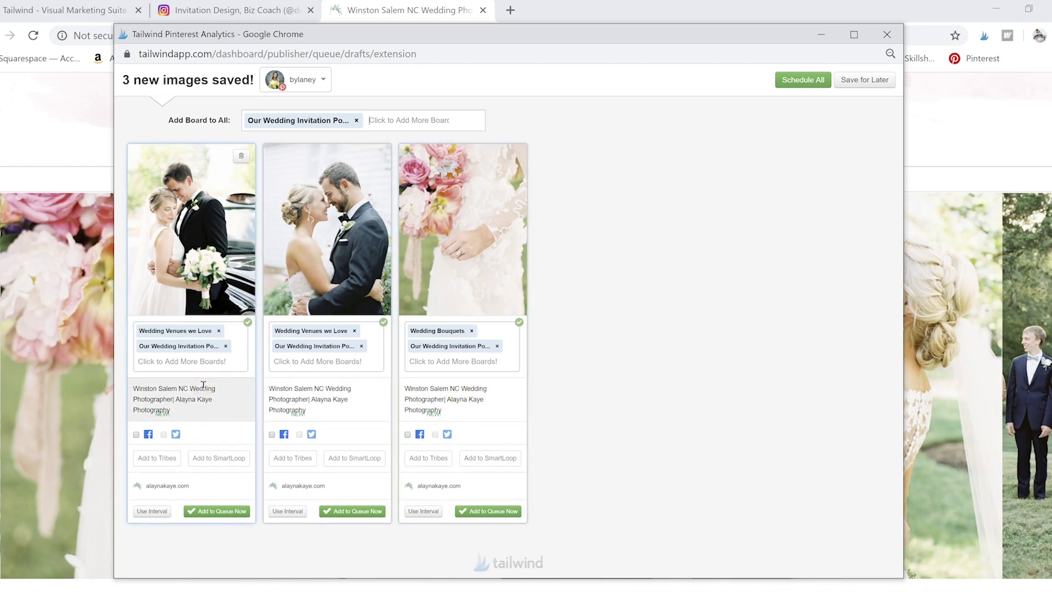
click(131, 387)
drag(132, 386, 226, 416)
click(226, 416)
drag(445, 412, 398, 390)
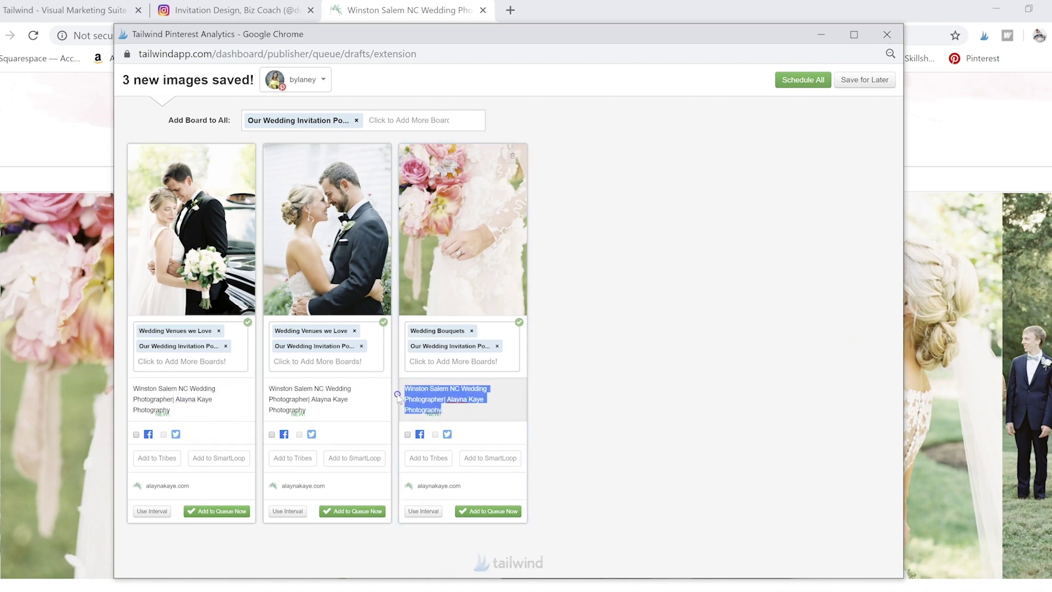
click(398, 393)
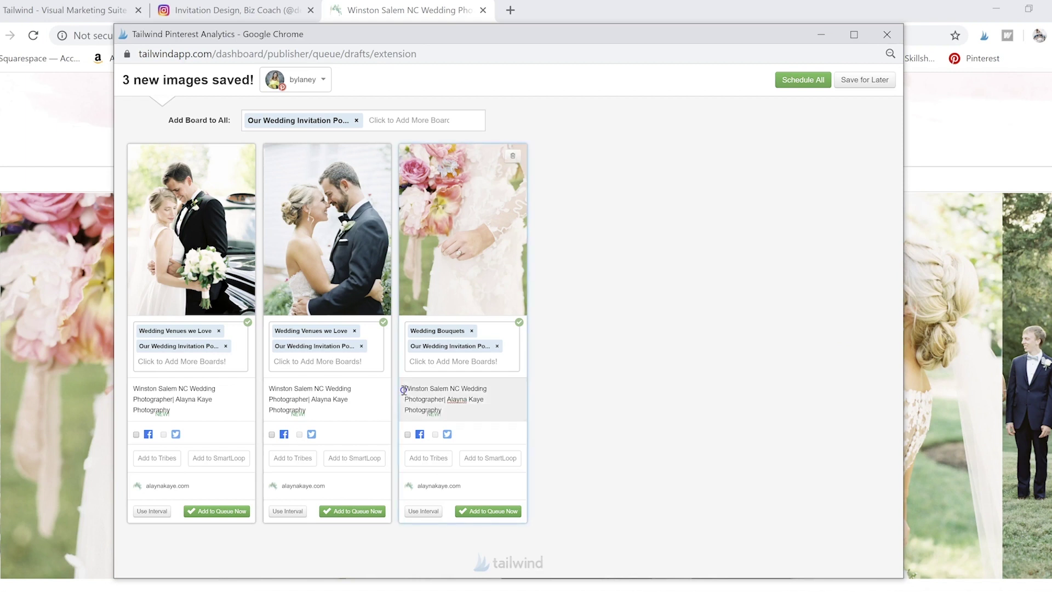
drag(404, 390, 480, 404)
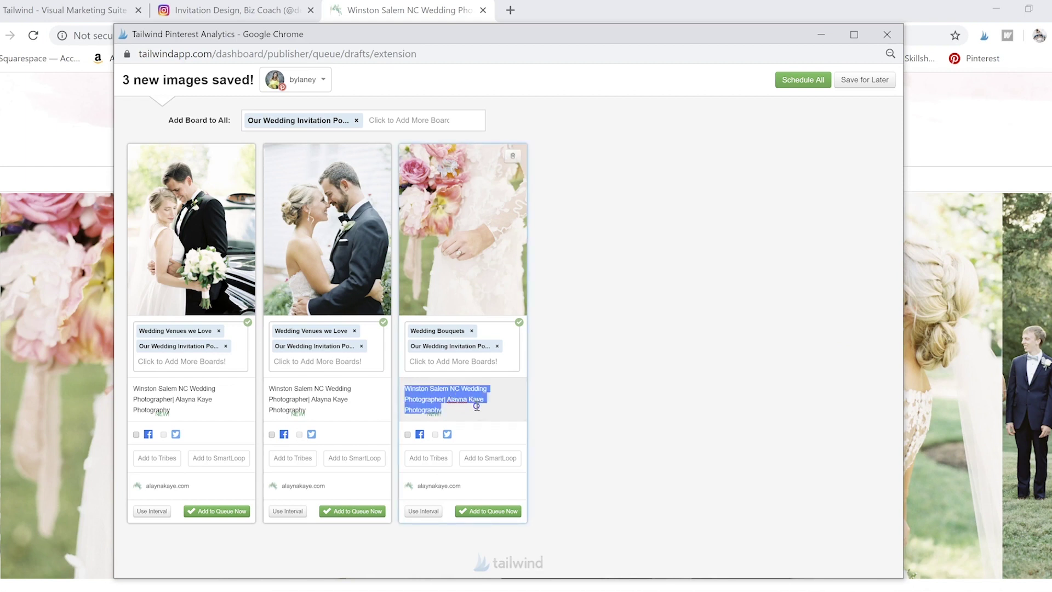
click(477, 406)
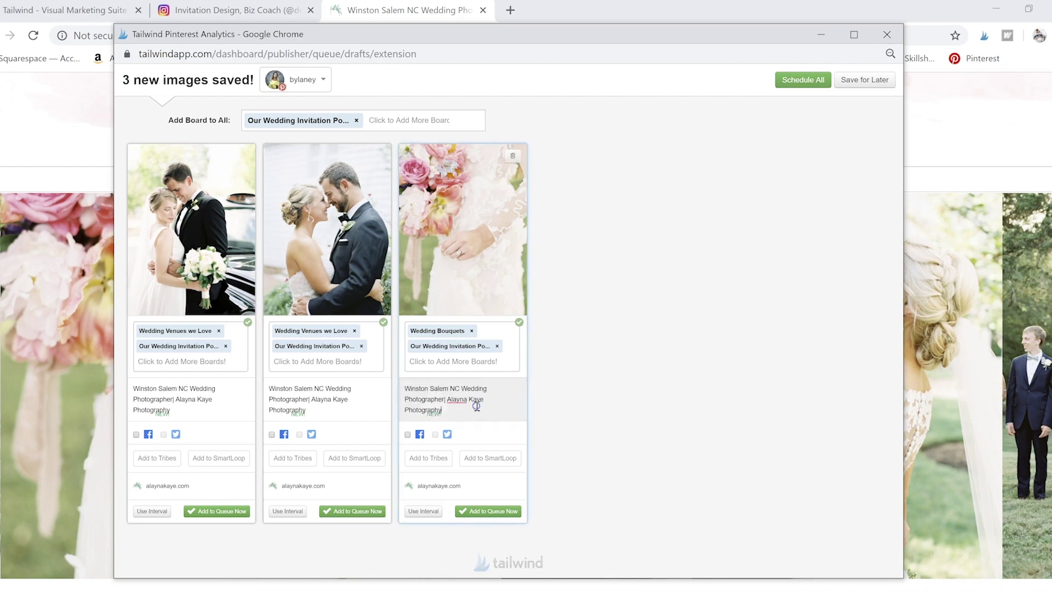
triple_click(415, 388)
click(487, 410)
drag(487, 410, 401, 385)
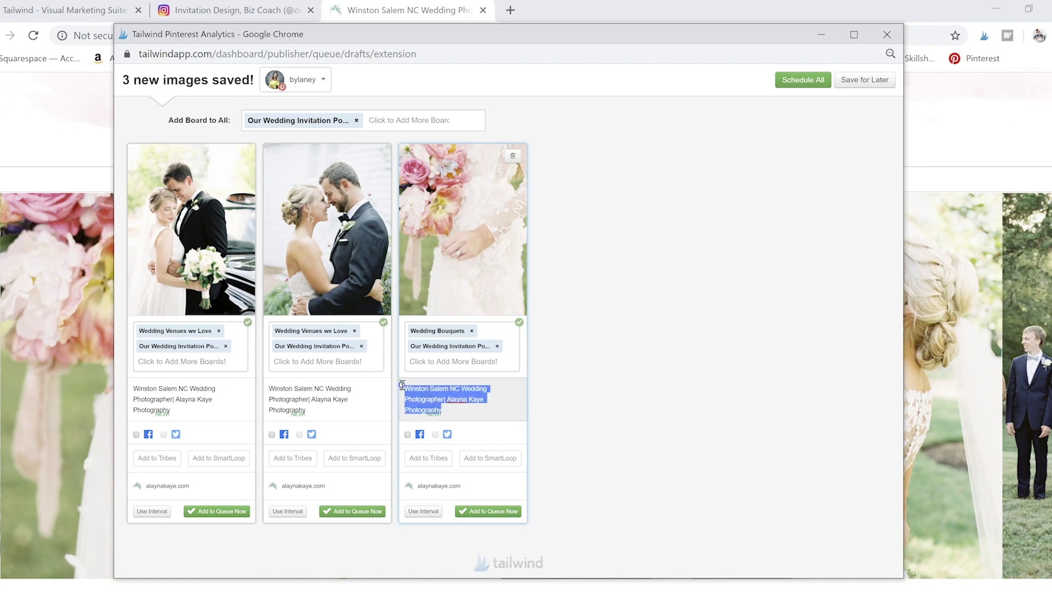
click(401, 385)
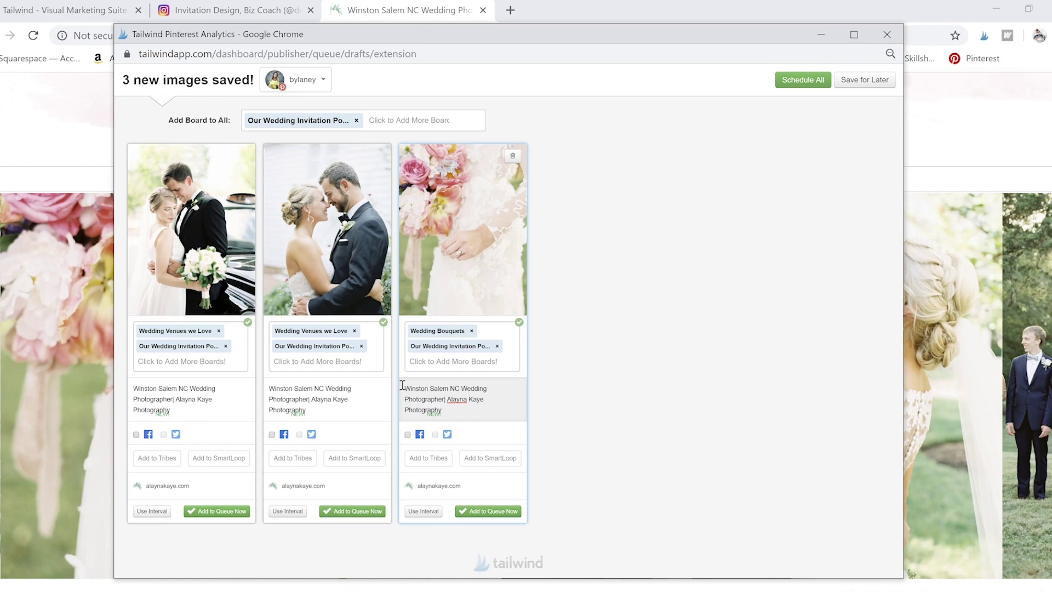
click(812, 82)
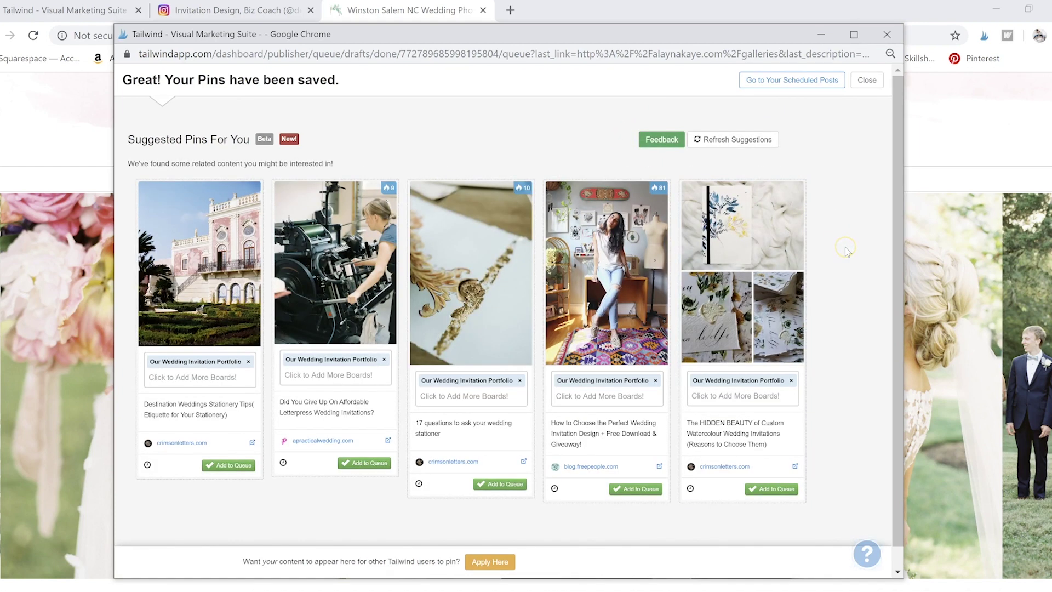
Step: Retag the Destination Weddings stationery suggestion to Wedding Venues we Love, queue it, and close the popup
scroll(847, 251, down, 1)
scroll(845, 247, up, 1)
click(249, 361)
click(225, 365)
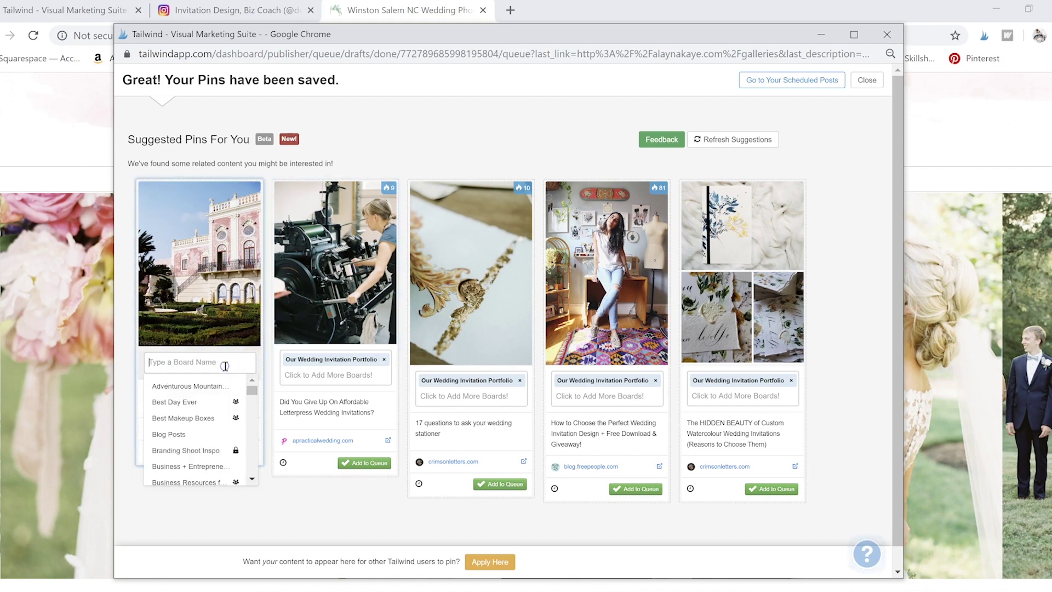
text(venu)
click(222, 384)
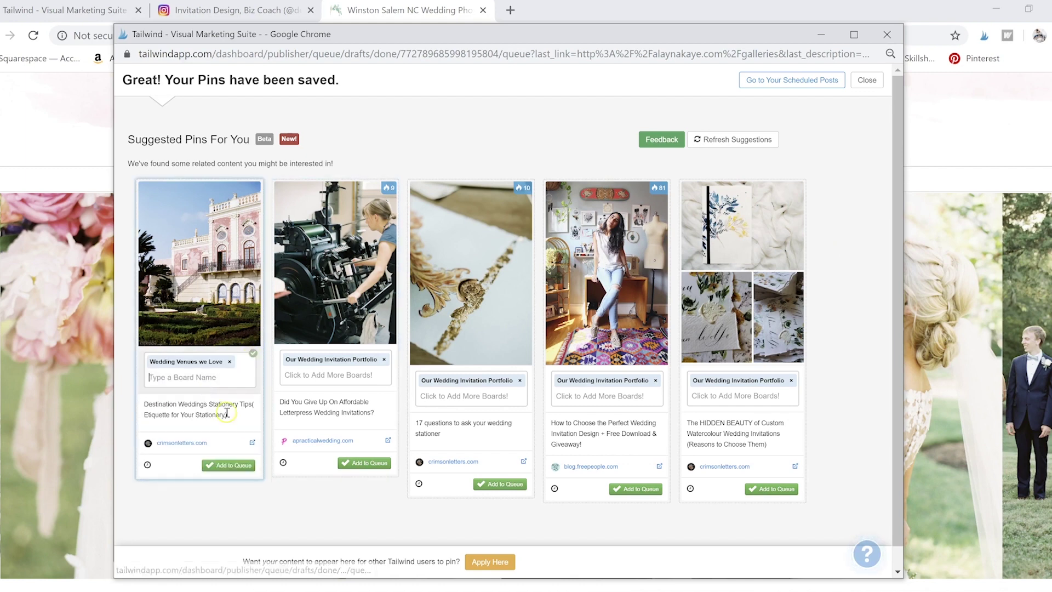
click(236, 466)
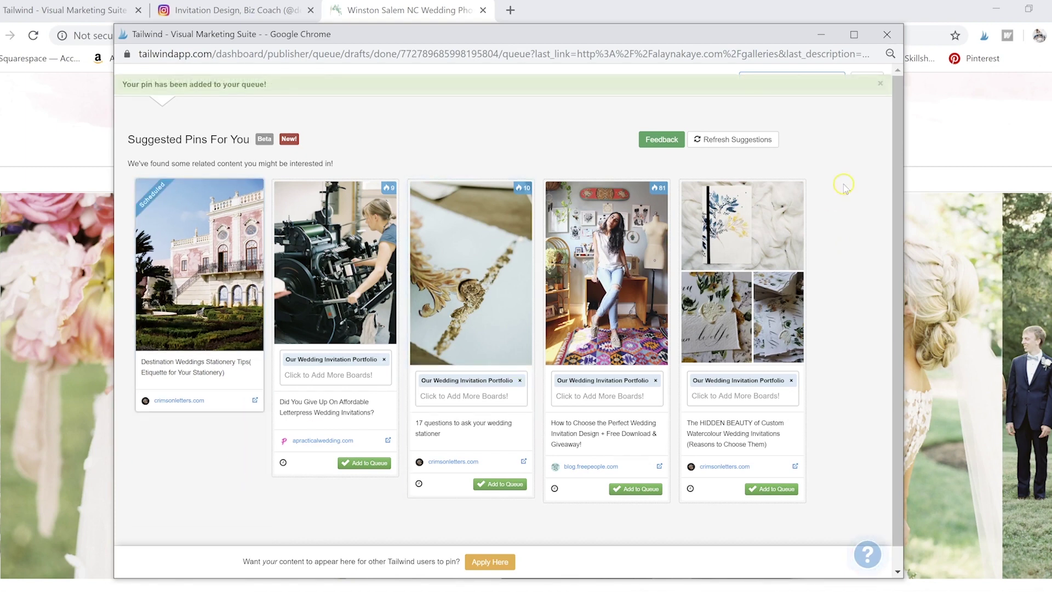
scroll(837, 221, down, 1)
click(887, 34)
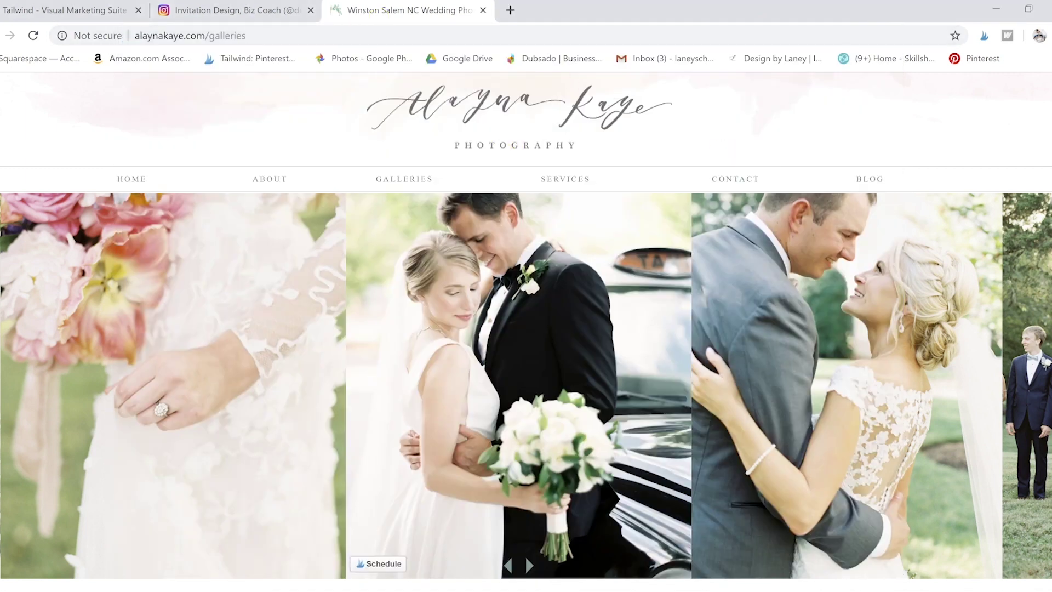
Step: Return to the Tailwind Scheduled Pins queue
click(52, 11)
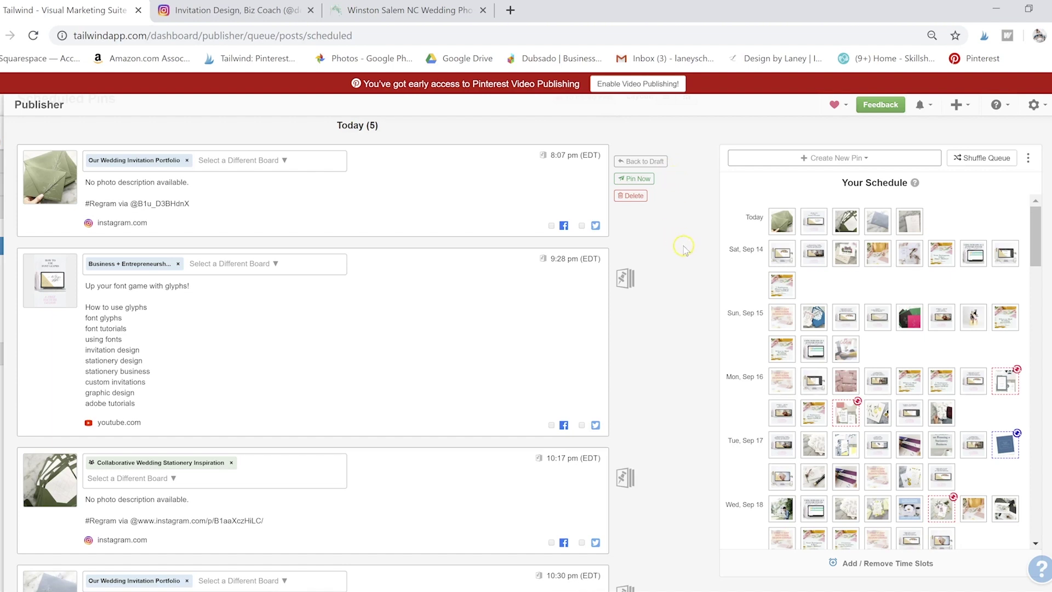
mouse_move(690, 269)
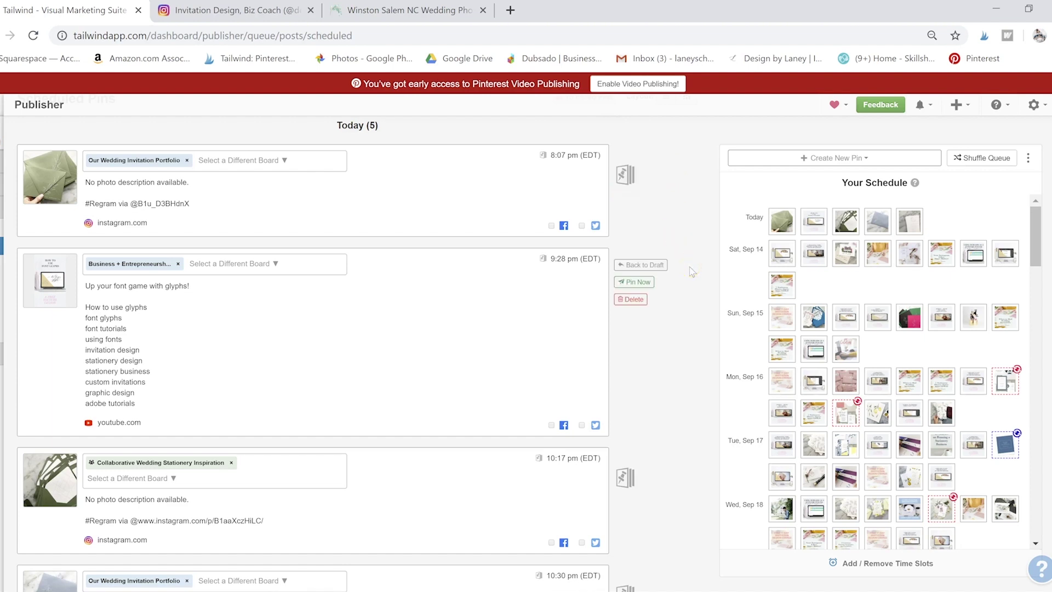
click(7, 129)
Step: Scroll the schedule down to Wednesday, Oct 2, preview a pin there, then scroll back to Today
scroll(920, 328, down, 6)
scroll(920, 328, down, 9)
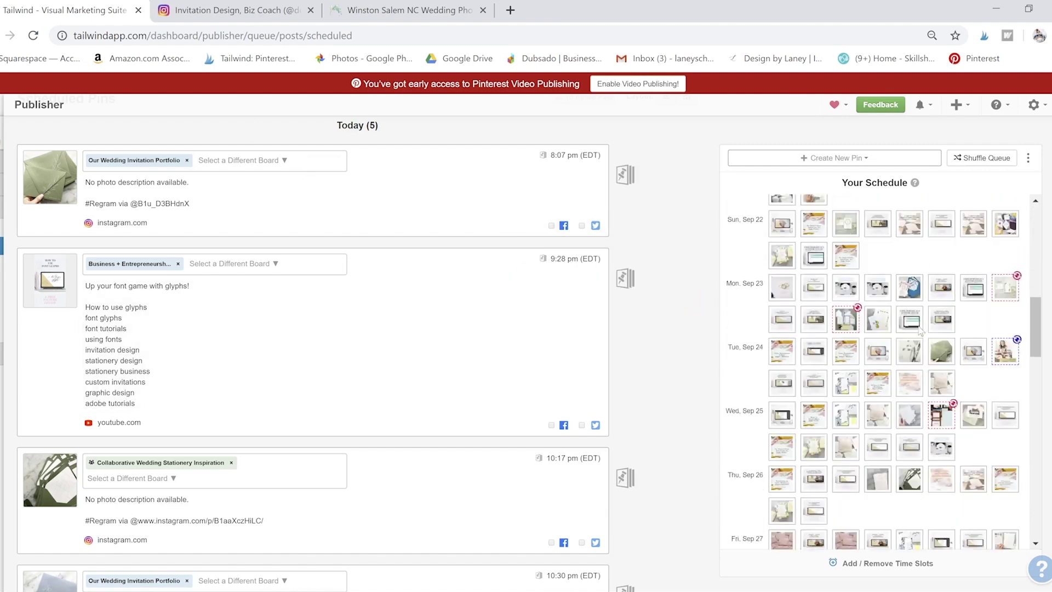
scroll(919, 329, down, 3)
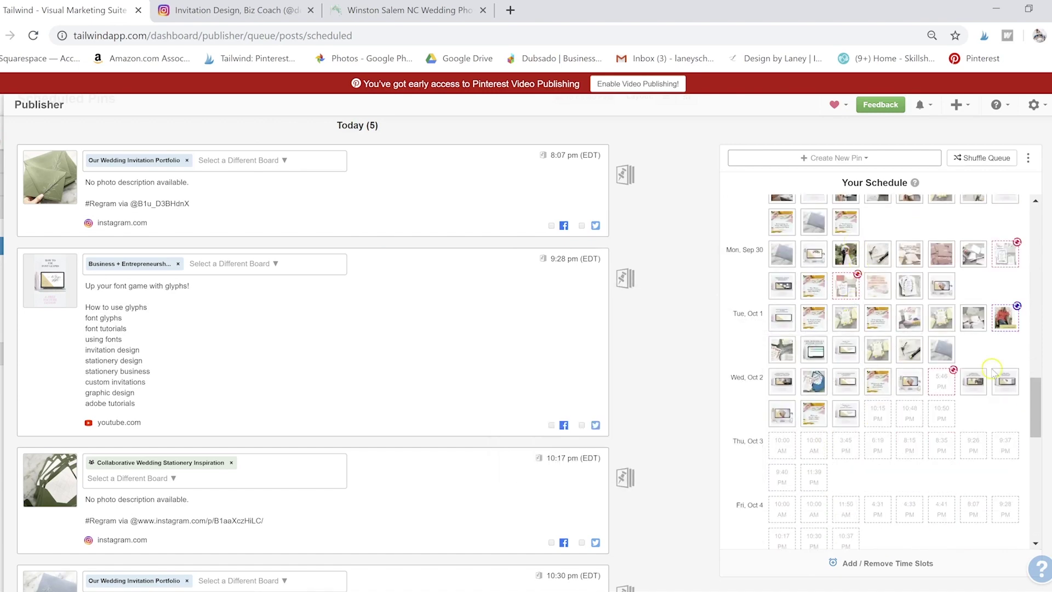
click(848, 408)
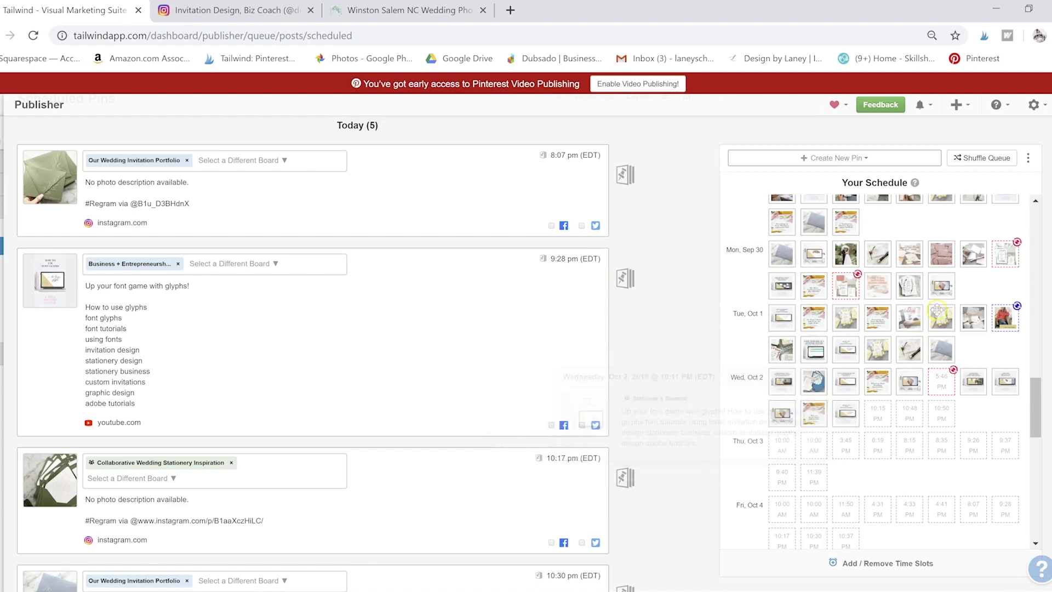
scroll(936, 309, up, 5)
scroll(936, 310, up, 10)
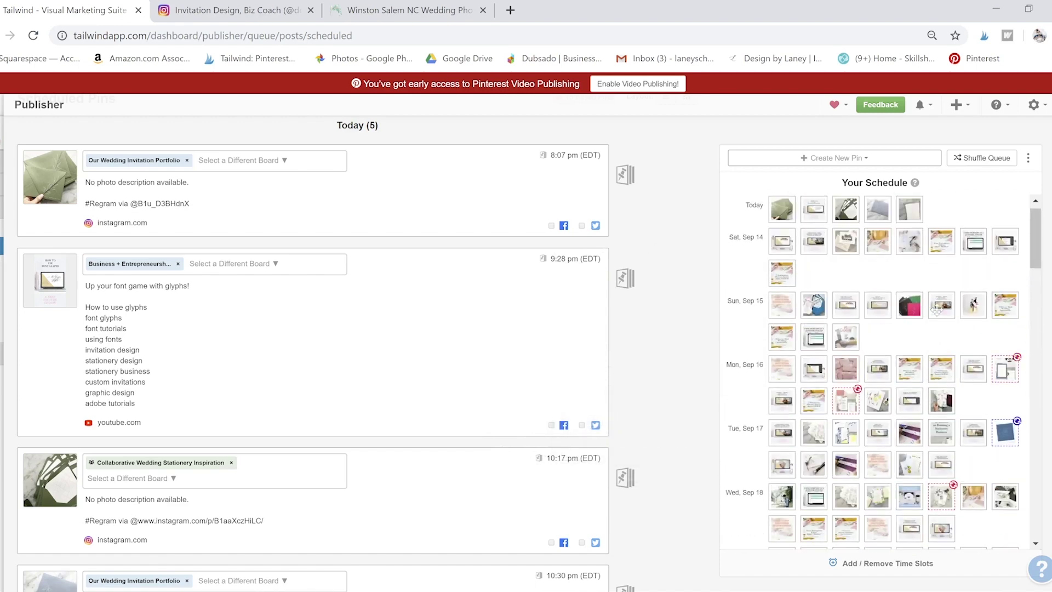